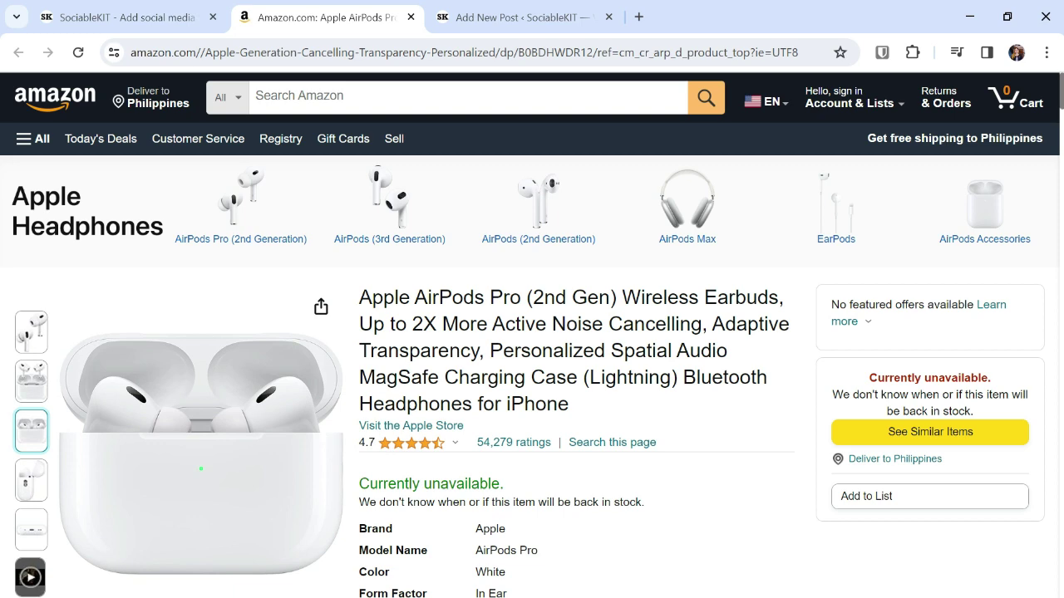
Switch to SociableKIT, log in, and start creating a new widget.
click(169, 14)
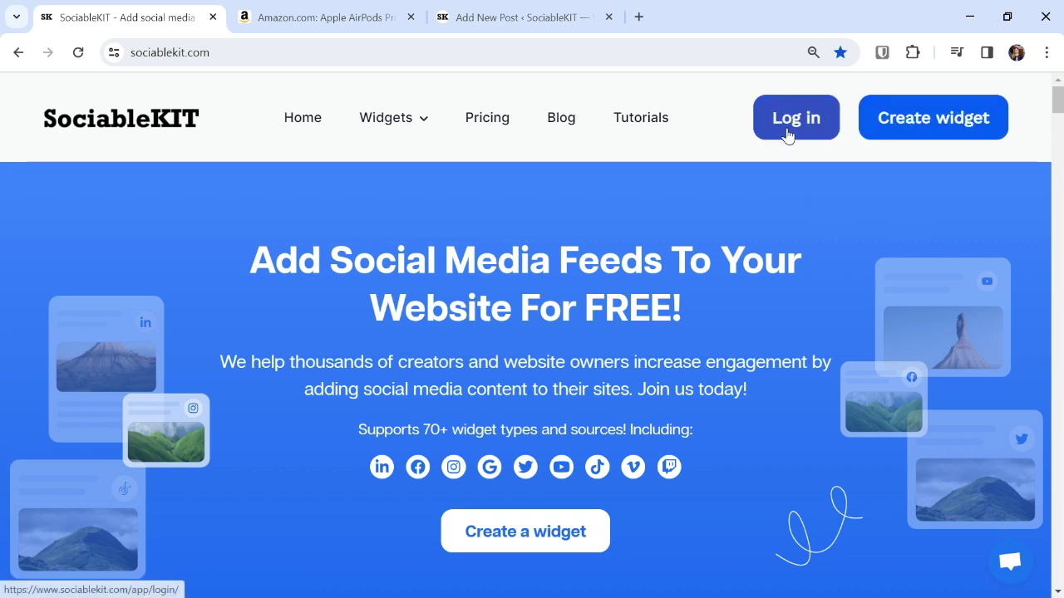
click(789, 126)
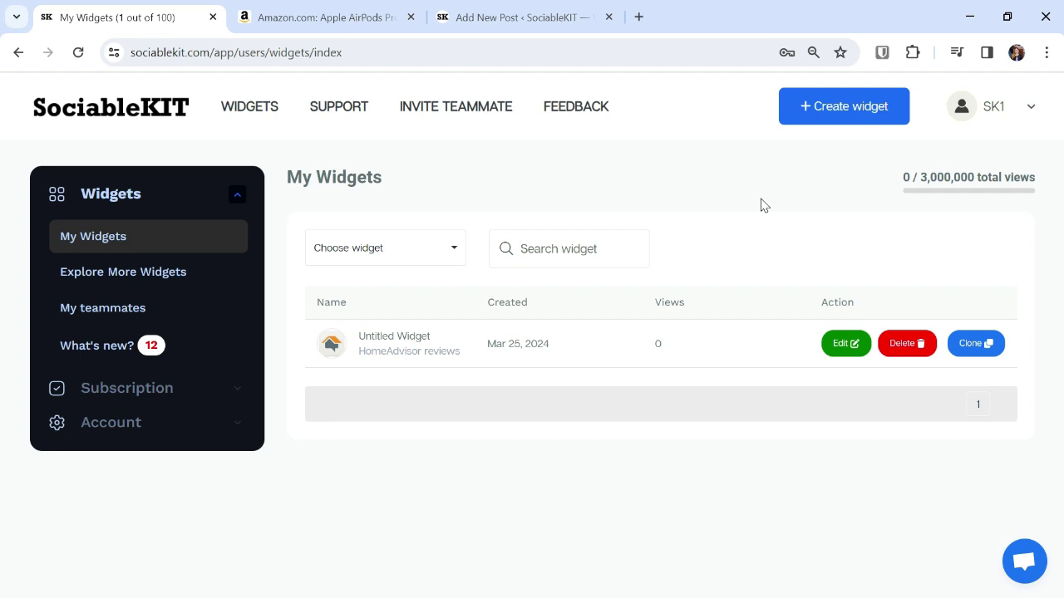
click(843, 112)
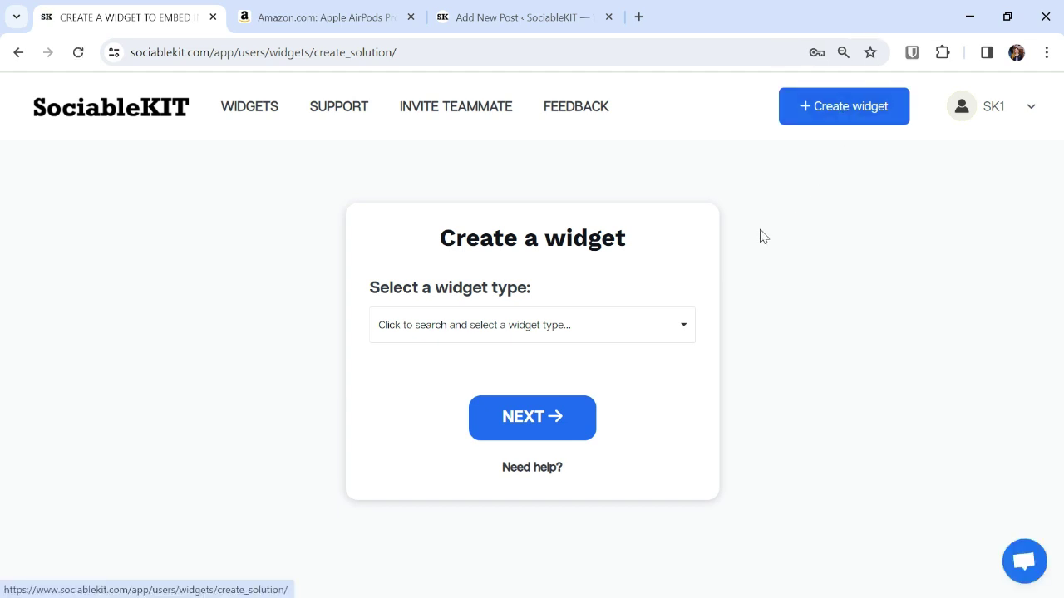
Choose Amazon reviews as the widget type.
click(590, 330)
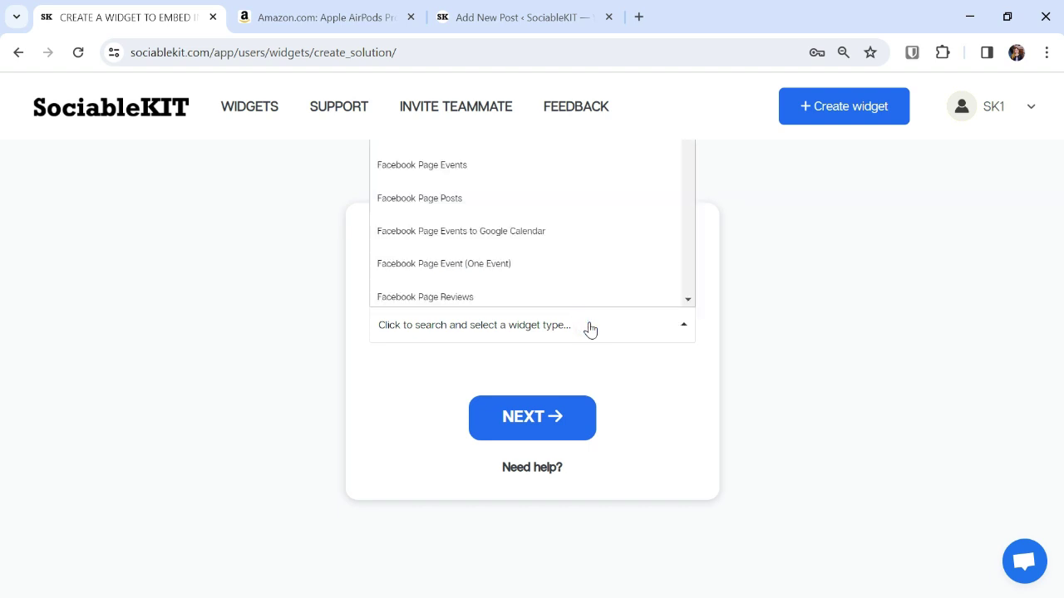
text(amazon)
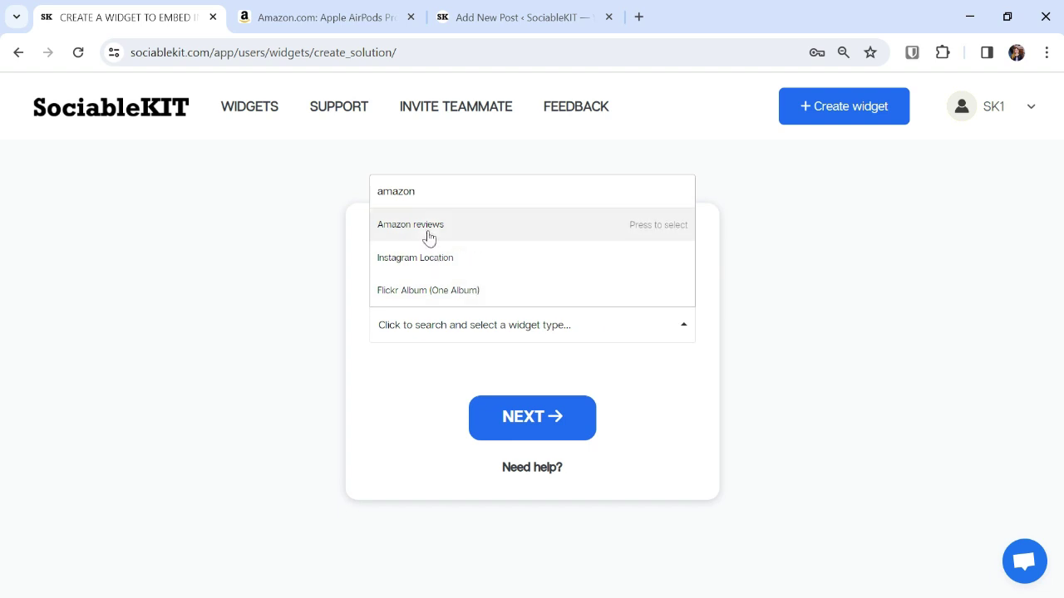
click(427, 226)
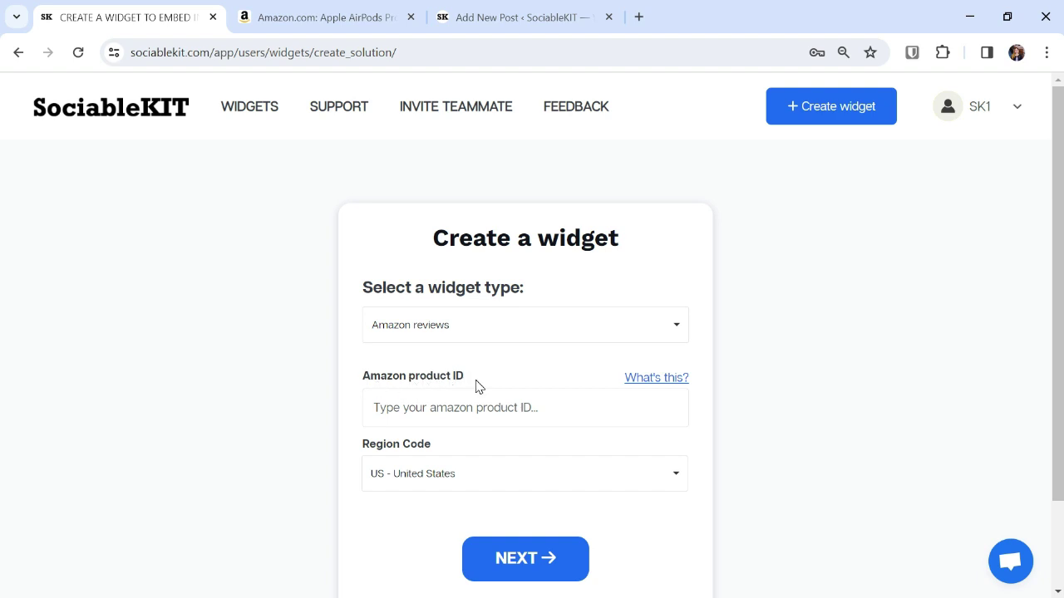
Copy the AirPods Pro product address and paste ID B0BDHWDR12 into Amazon product ID.
click(328, 20)
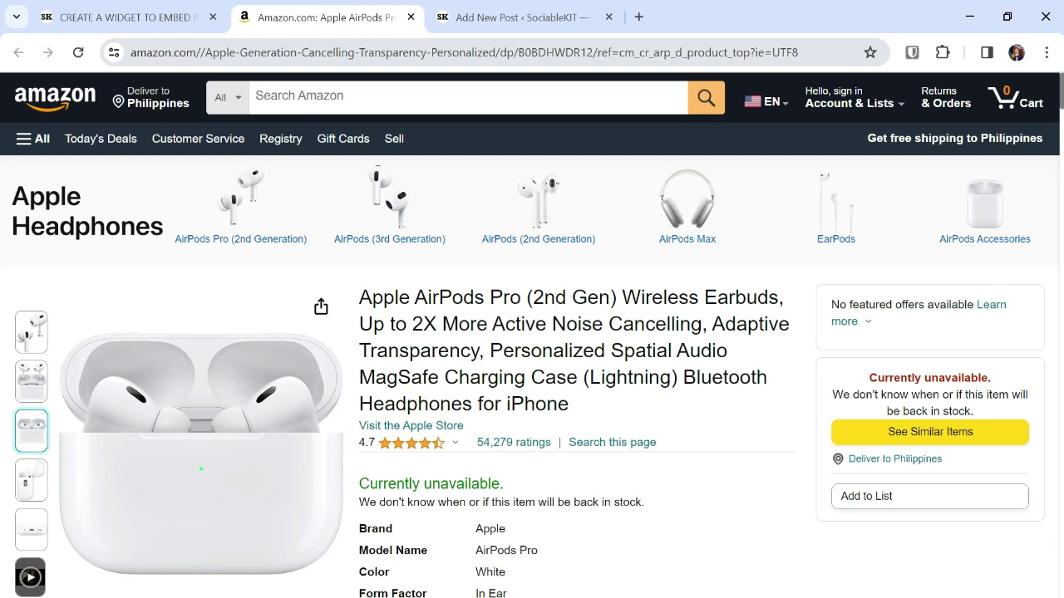
click(362, 51)
right_click(359, 51)
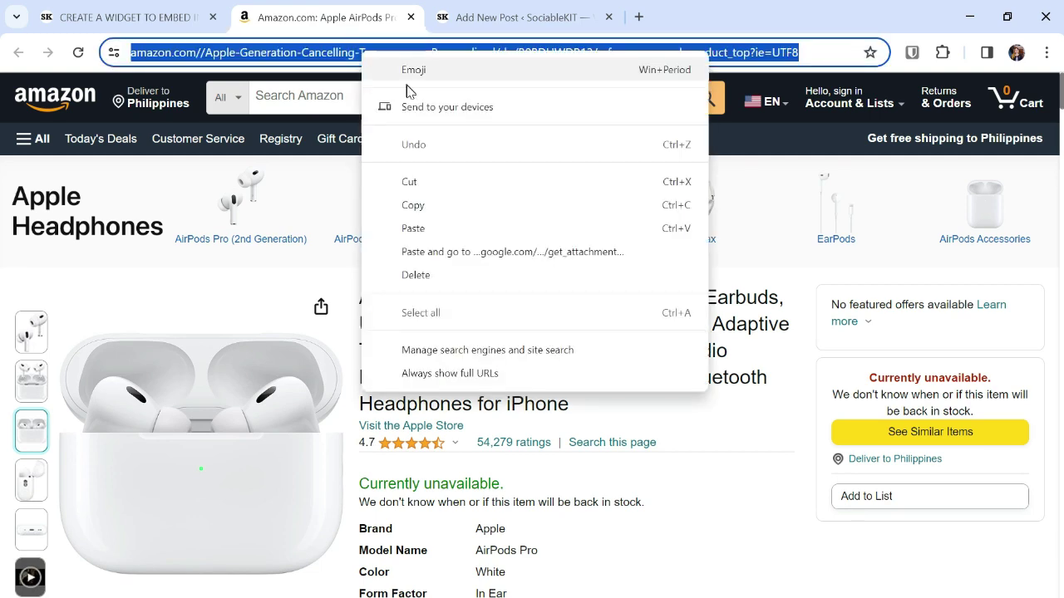
click(413, 204)
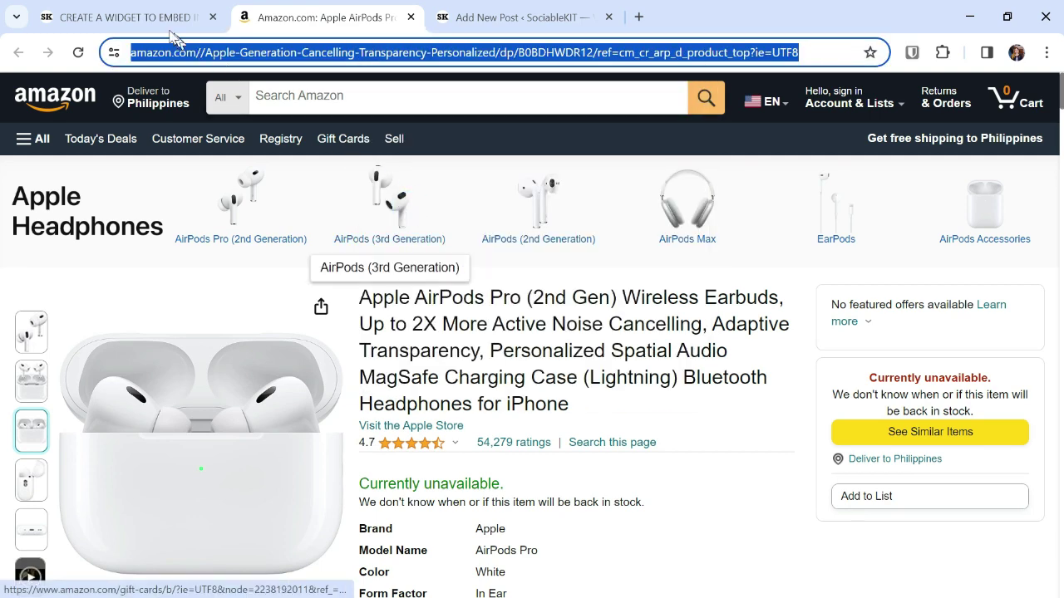
click(146, 17)
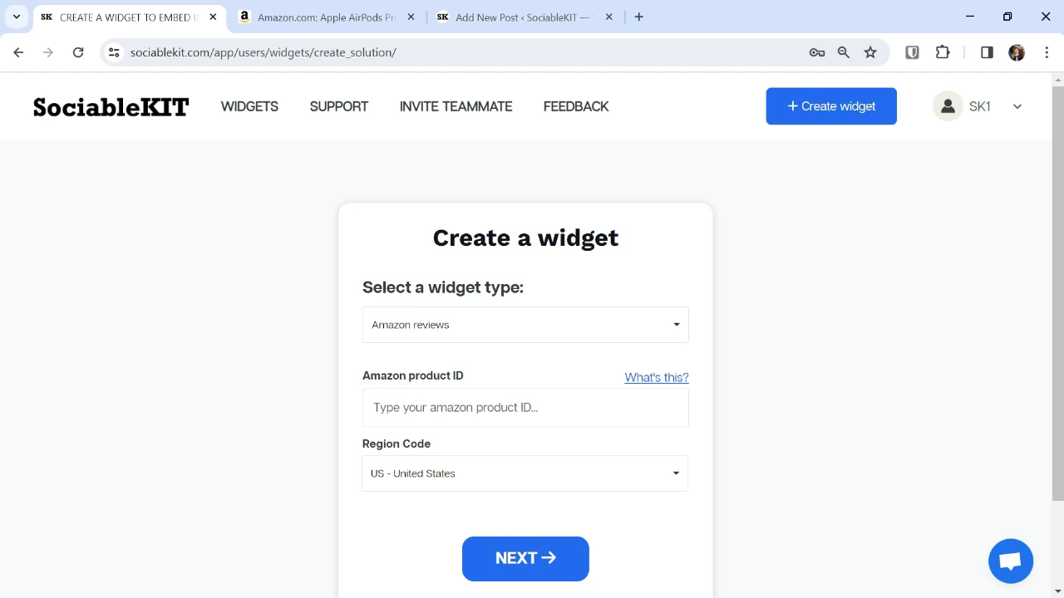
right_click(378, 407)
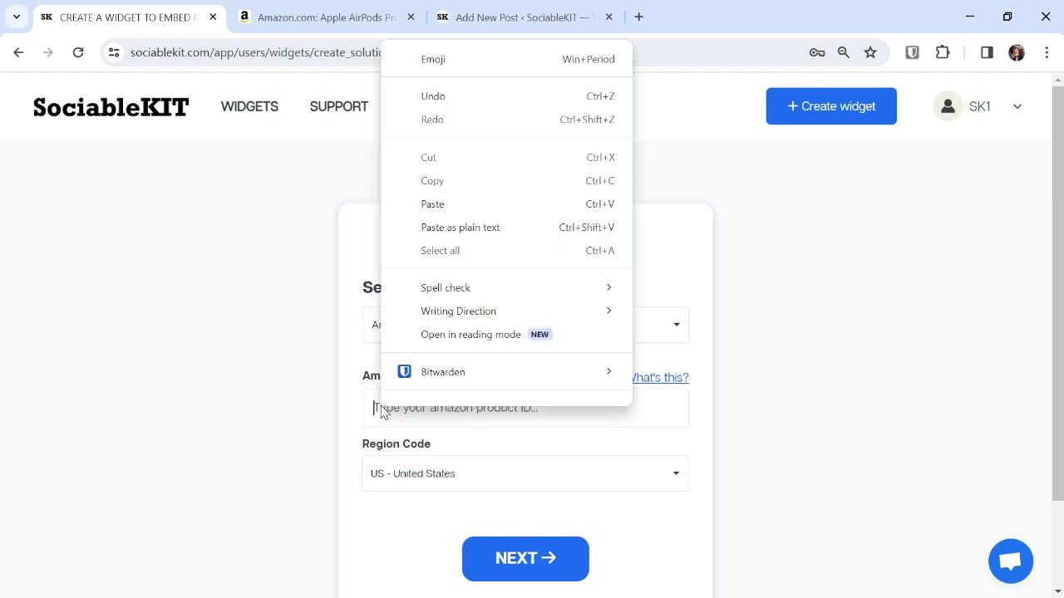
click(437, 219)
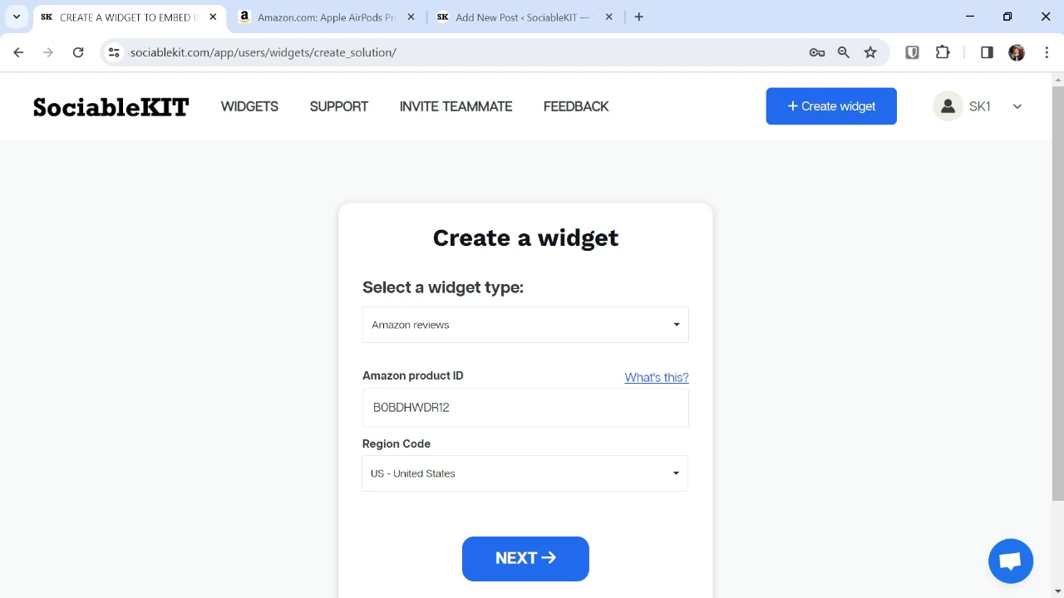
Generate the AirPods Pro reviews widget and skim the 'Feed not working?' help article.
click(518, 561)
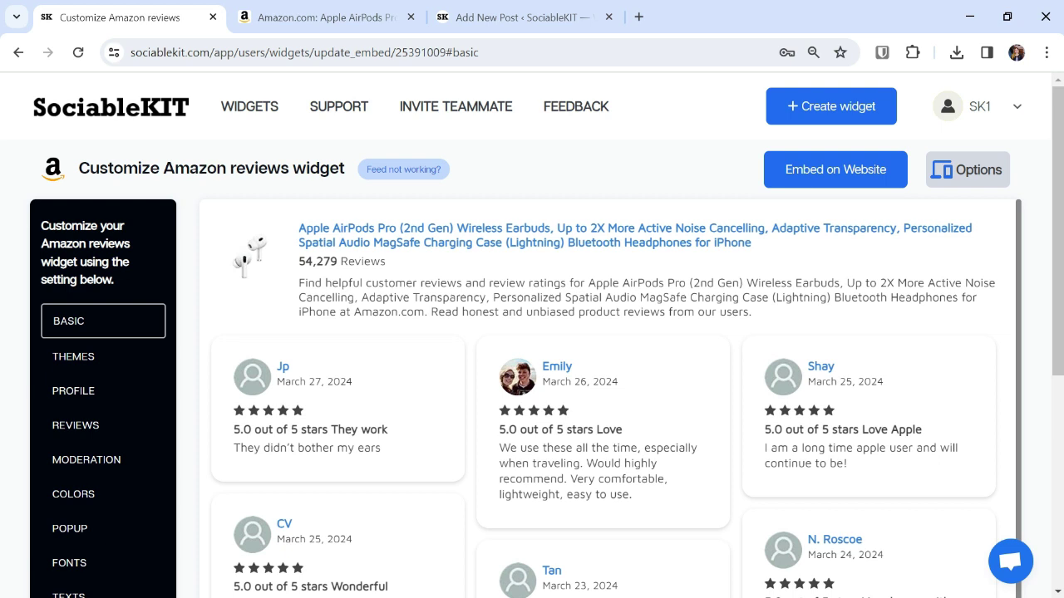
click(400, 171)
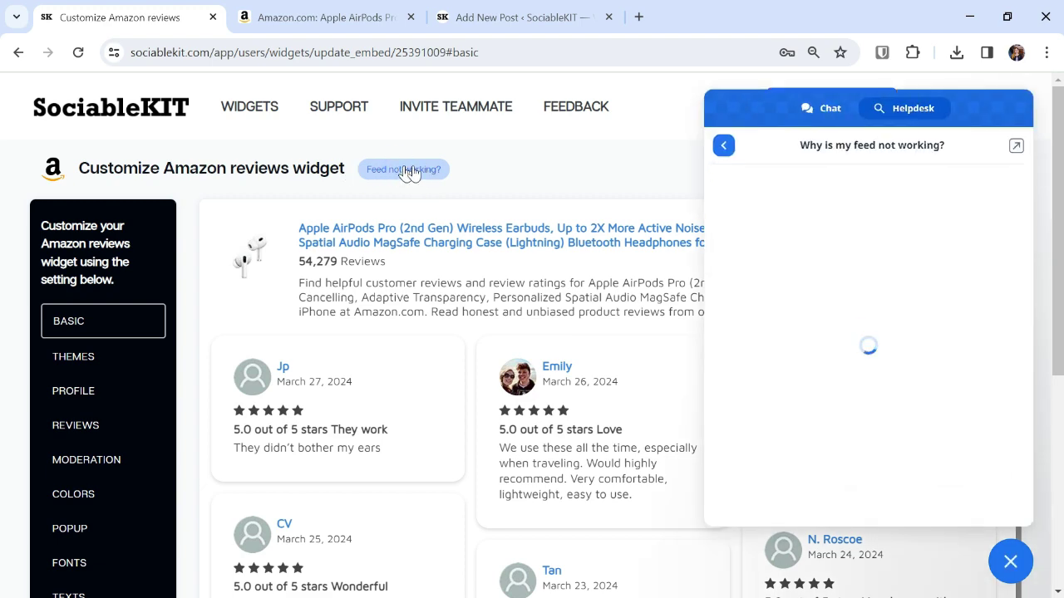
scroll(839, 274, down, 5)
scroll(847, 355, down, 3)
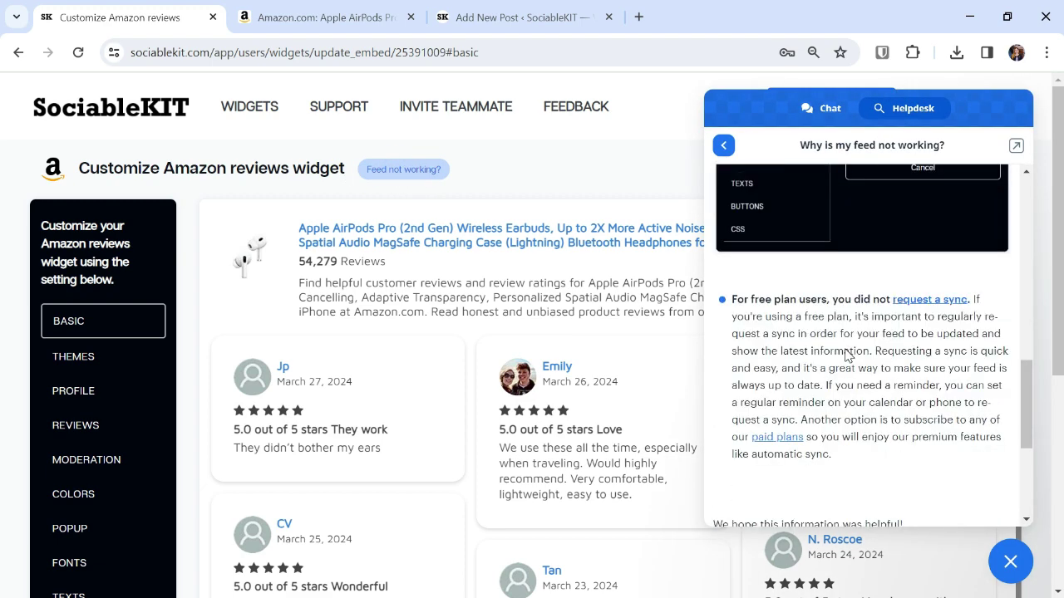
scroll(848, 356, up, 6)
scroll(848, 356, up, 3)
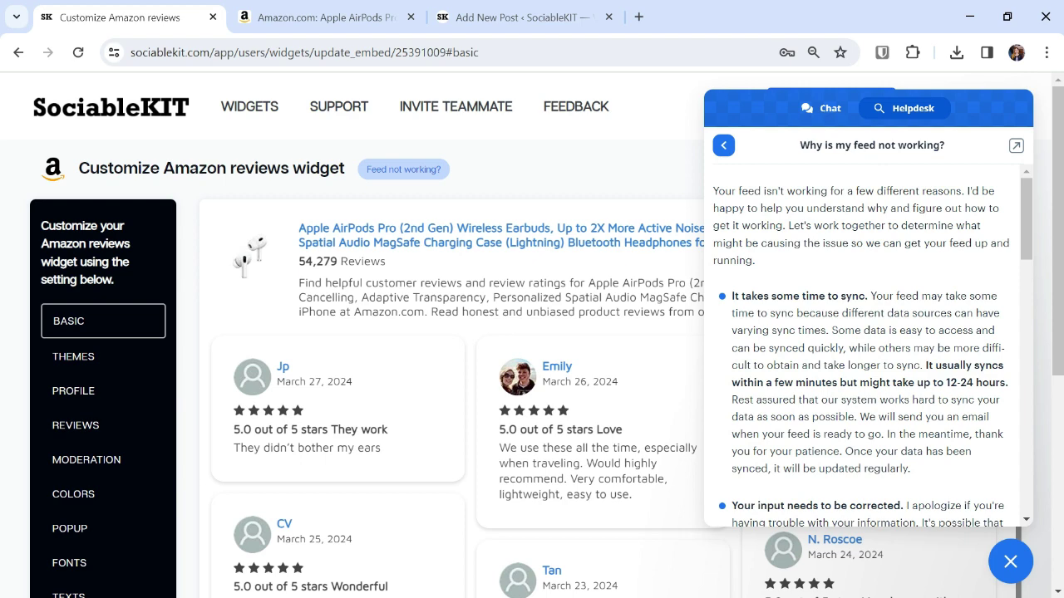
click(1011, 563)
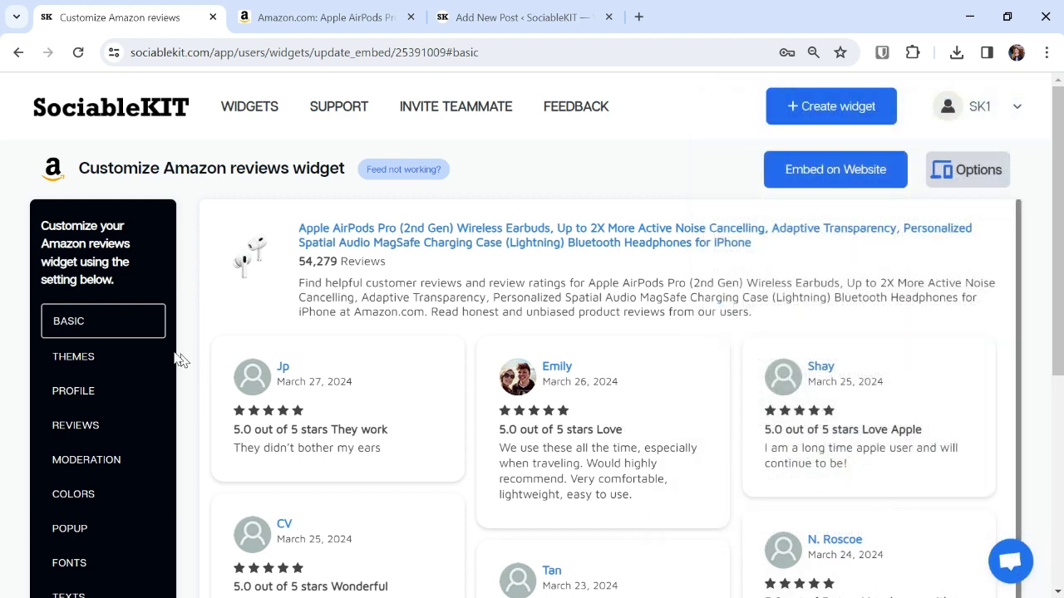
Switch the widget's colour theme to Maayos Theme.
click(99, 323)
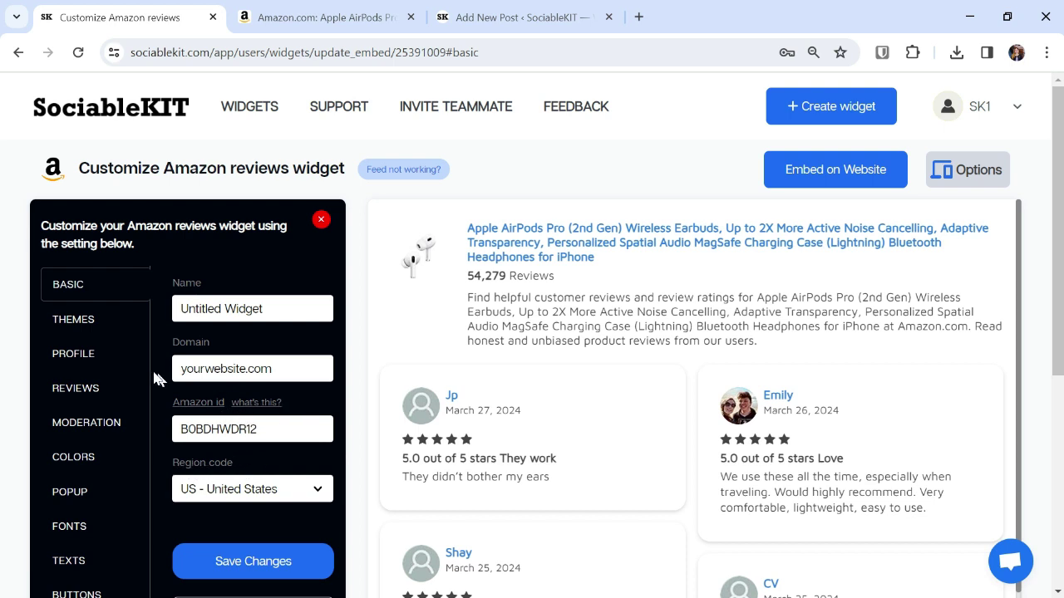
click(103, 327)
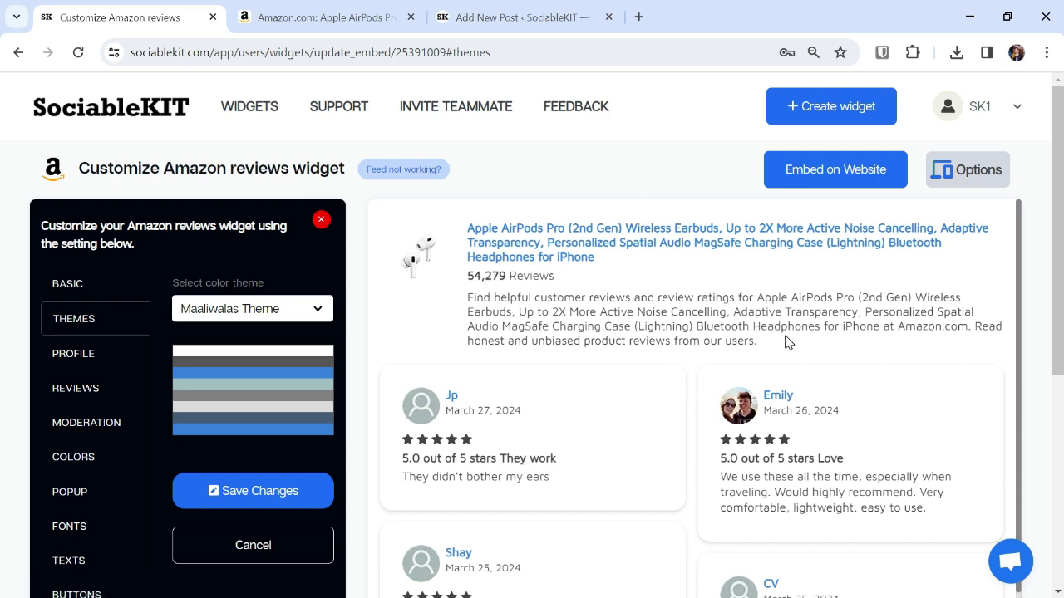
click(274, 308)
click(240, 373)
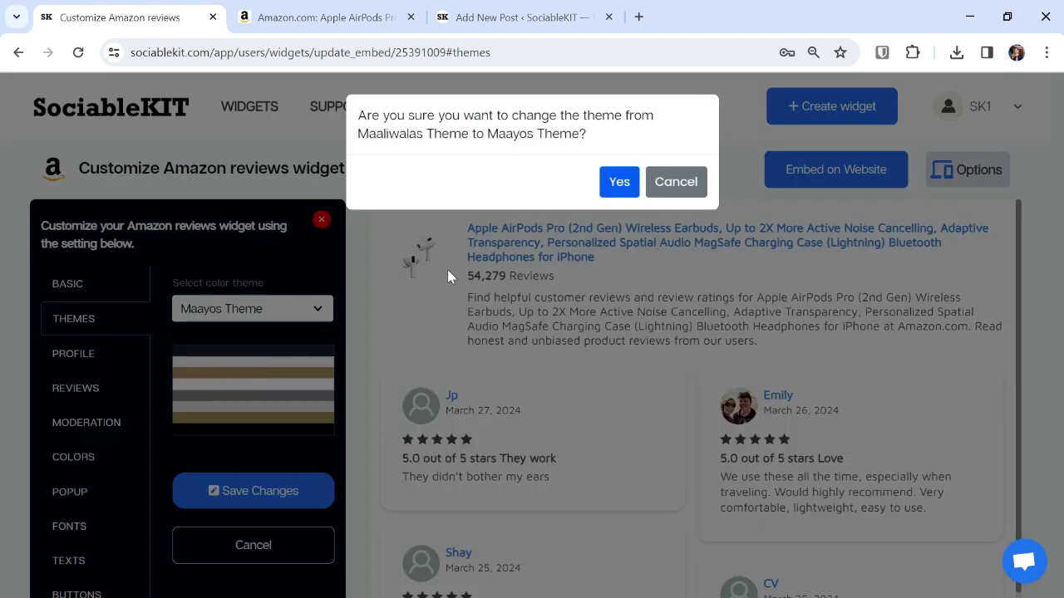
click(611, 183)
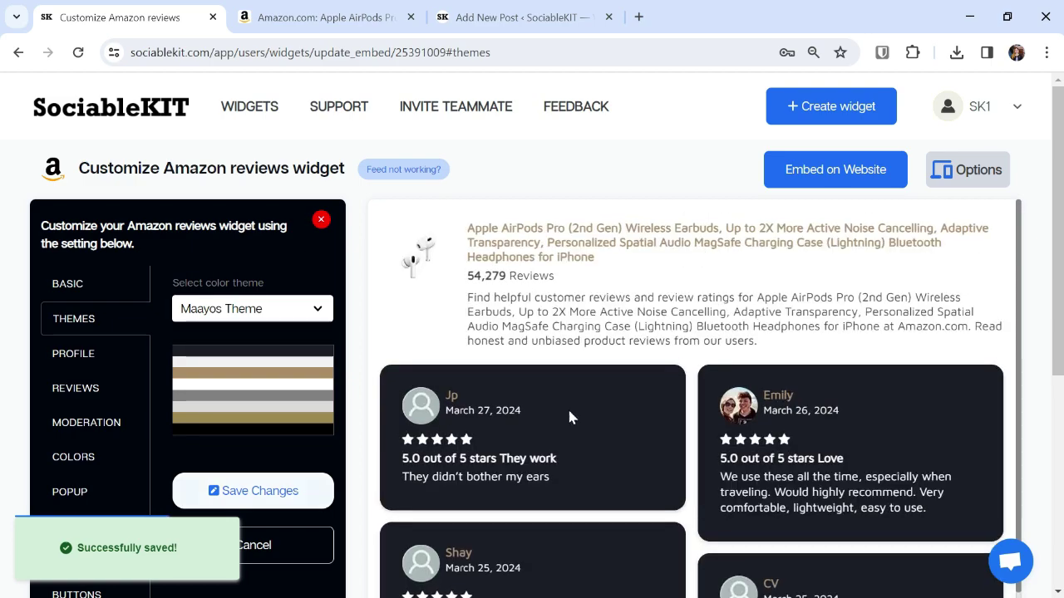
Scroll through the dark-card AirPods Pro review preview and back to the top.
scroll(606, 451, down, 1)
scroll(606, 451, down, 5)
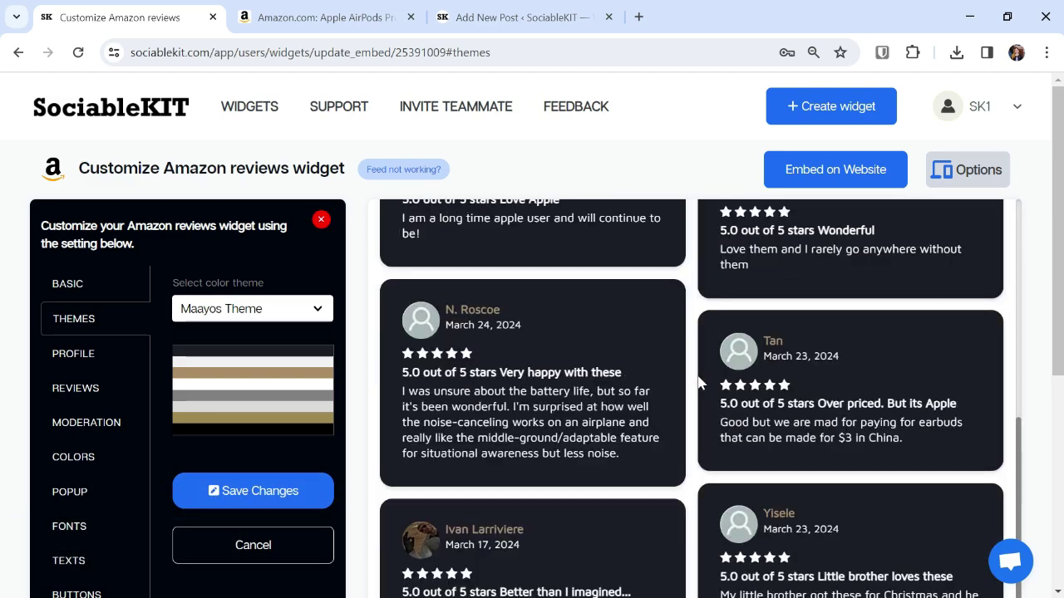
scroll(677, 448, down, 4)
scroll(681, 465, down, 4)
scroll(698, 485, down, 1)
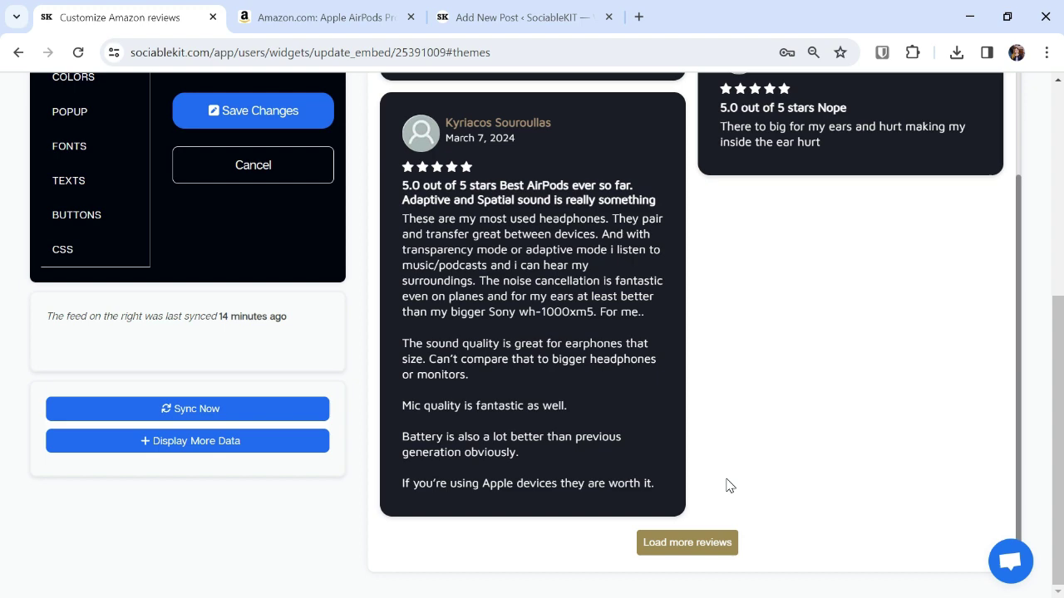
scroll(727, 485, up, 3)
scroll(727, 482, up, 3)
scroll(725, 475, up, 3)
scroll(724, 475, up, 3)
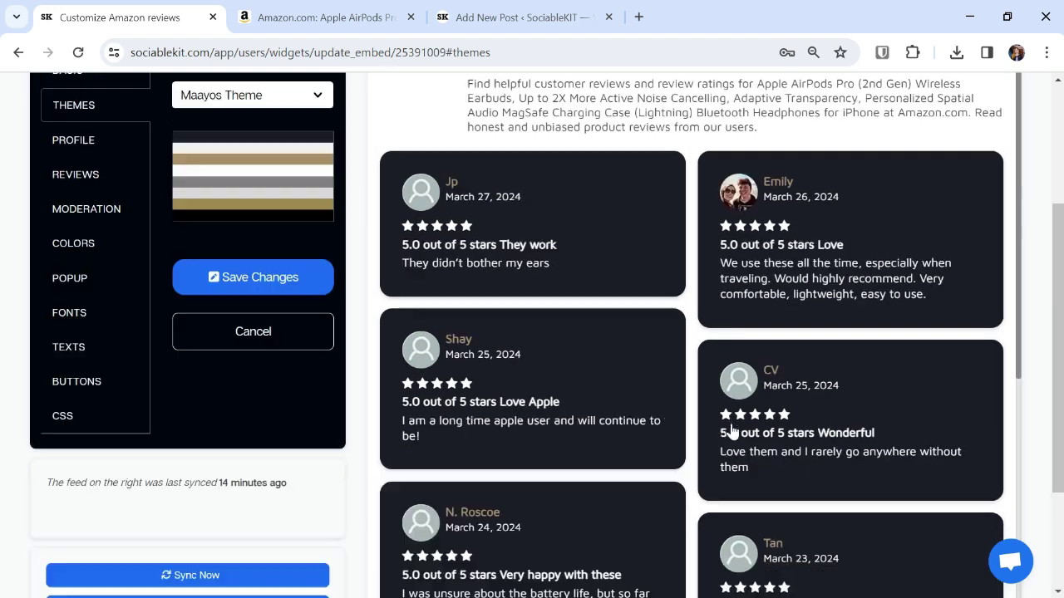
scroll(730, 478, up, 3)
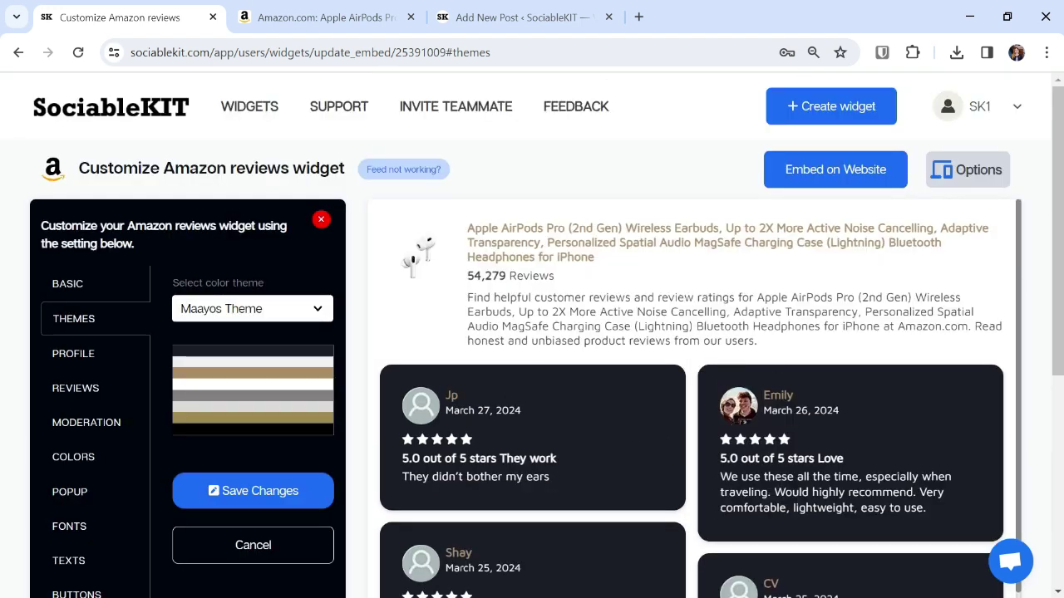
Look over the Profile, Reviews and Moderation settings sections.
click(104, 357)
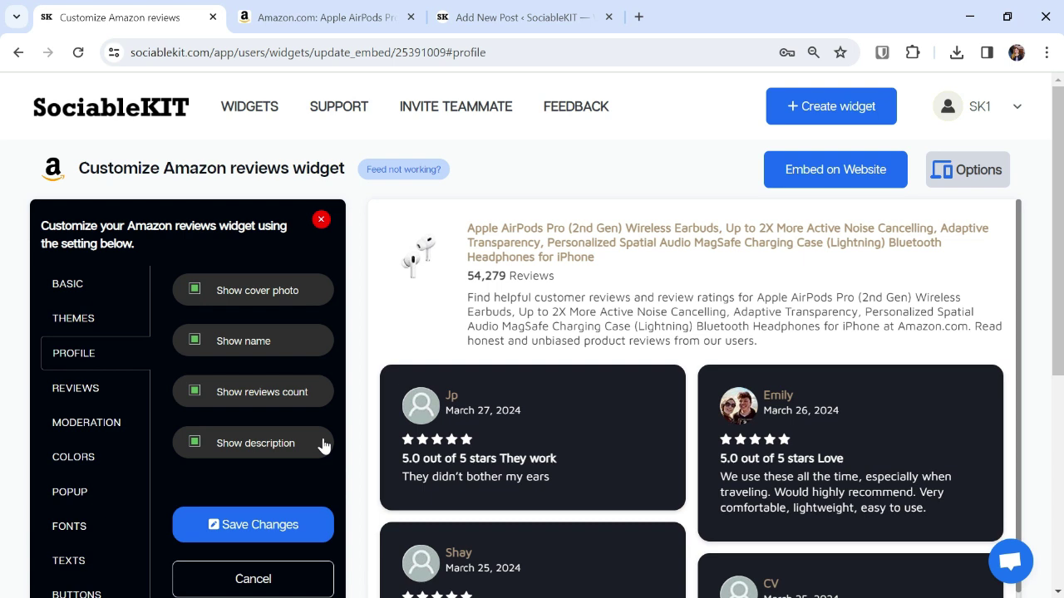
click(106, 397)
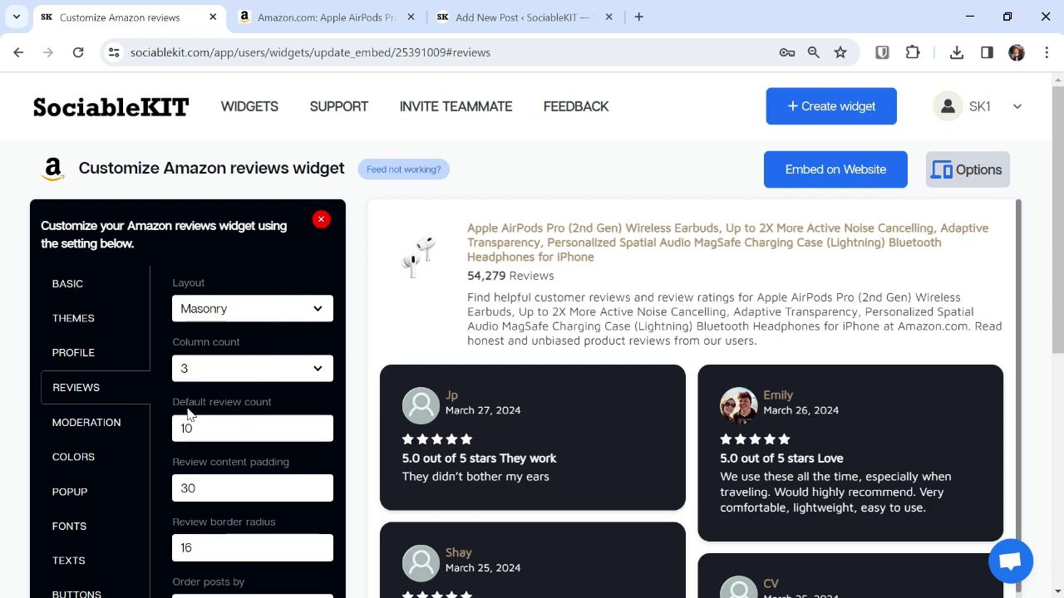
scroll(274, 415, down, 3)
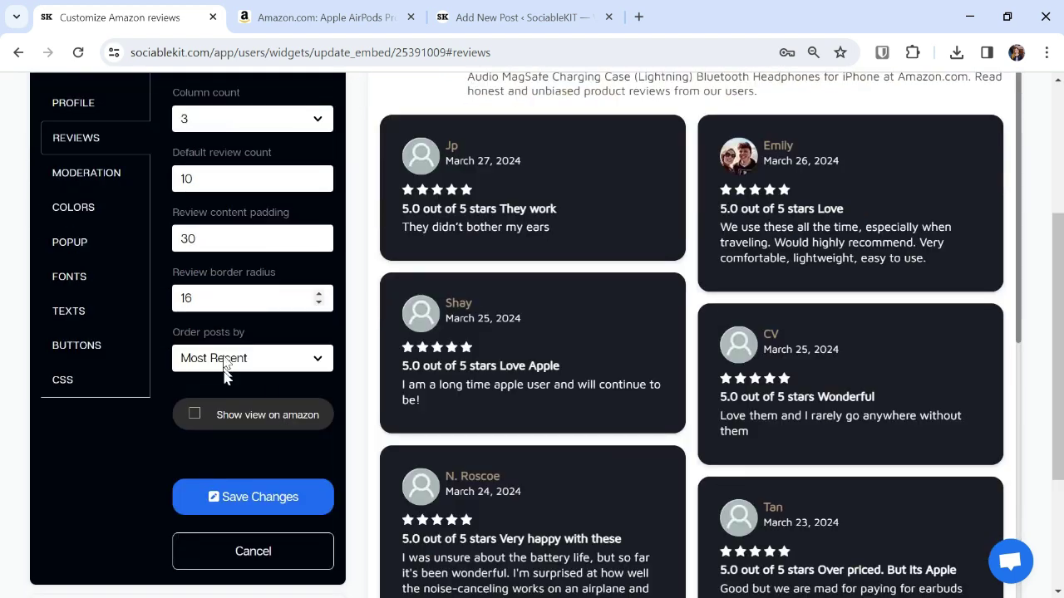
scroll(225, 368, up, 3)
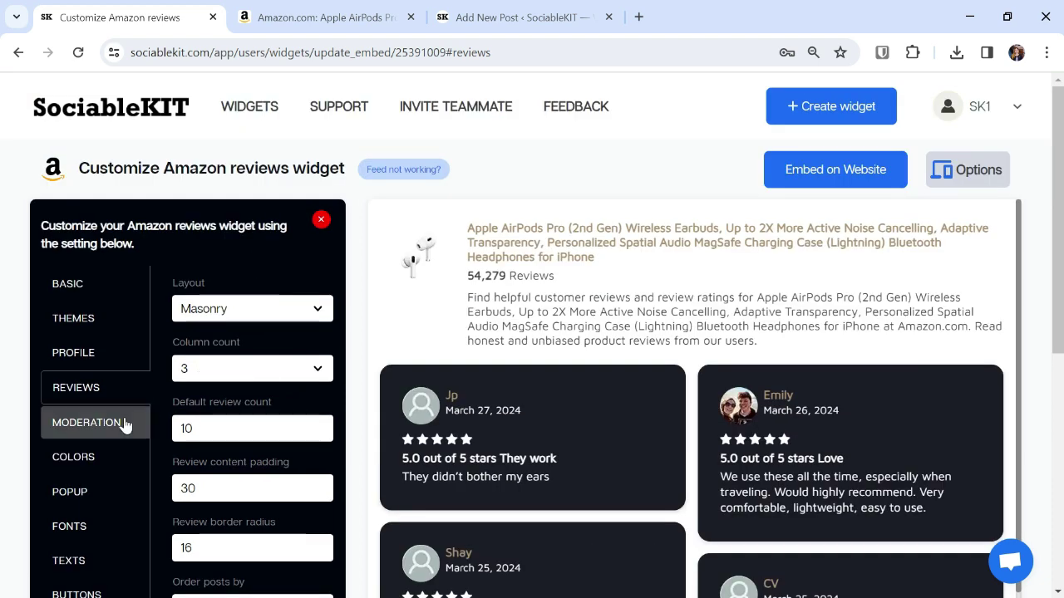
click(127, 424)
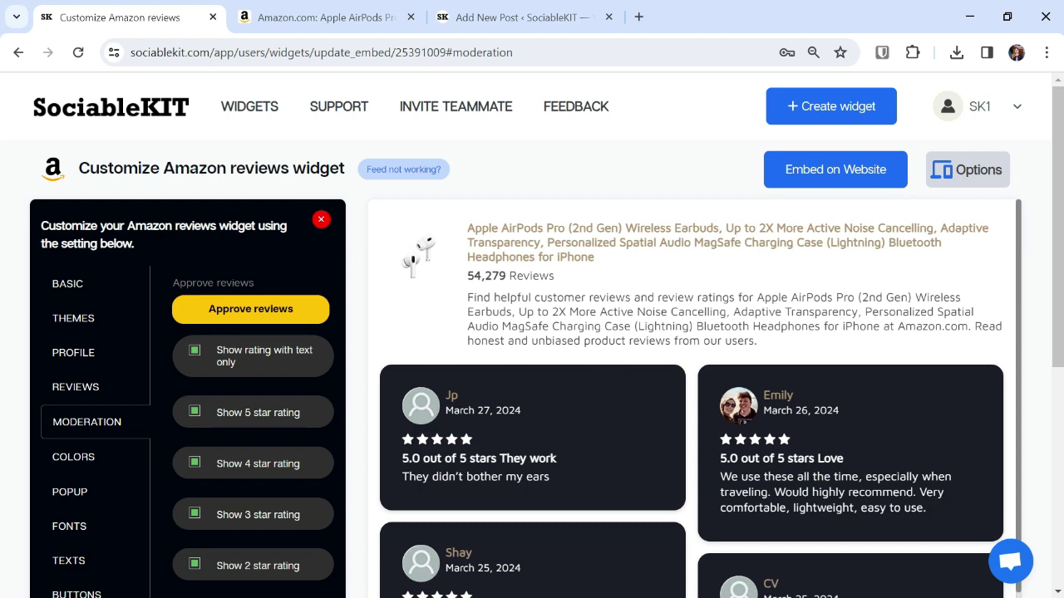
scroll(598, 412, down, 3)
scroll(592, 312, down, 4)
scroll(689, 368, up, 2)
scroll(688, 370, up, 5)
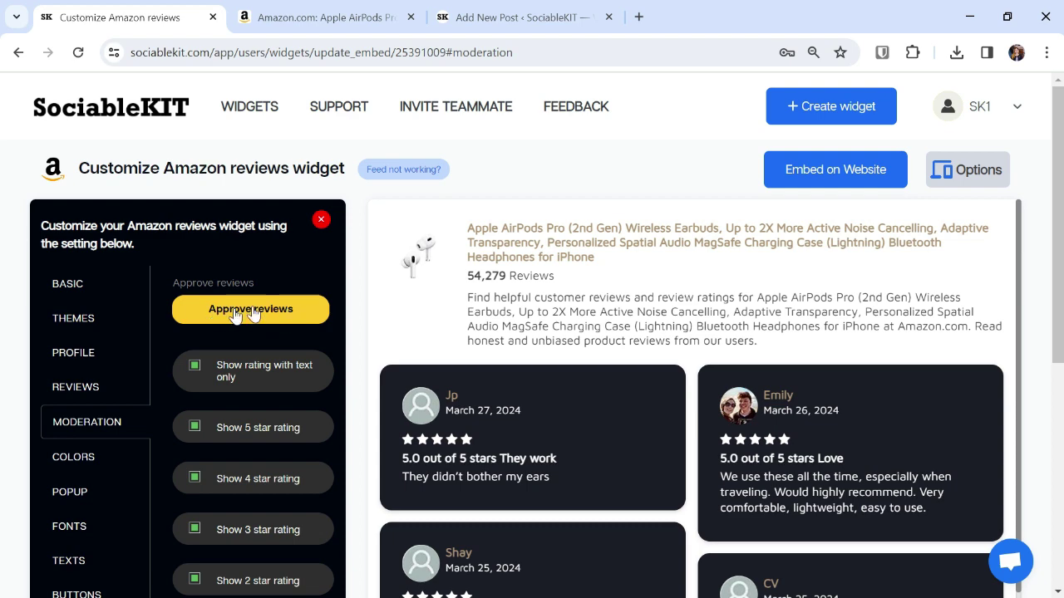
scroll(313, 308, down, 1)
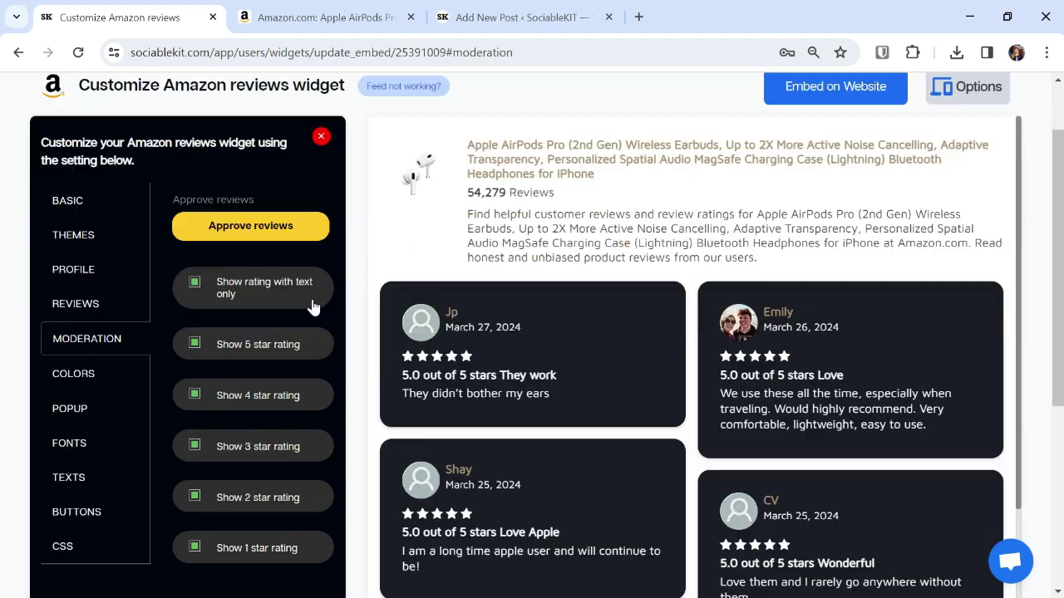
Browse the Colors, Popup, Fonts, Texts and Buttons sections, ending on Custom CSS.
click(101, 378)
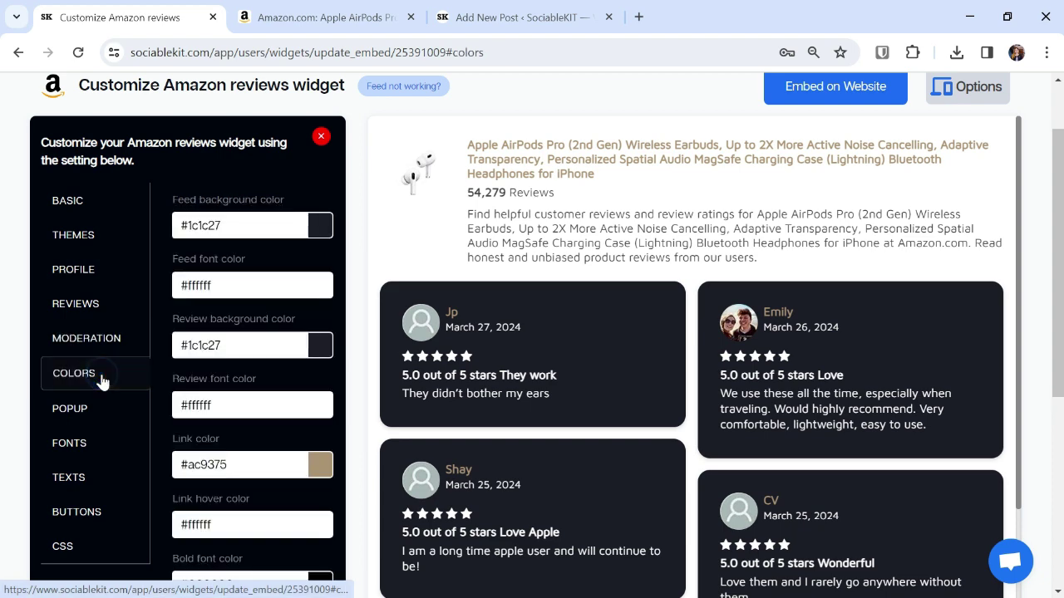
click(111, 407)
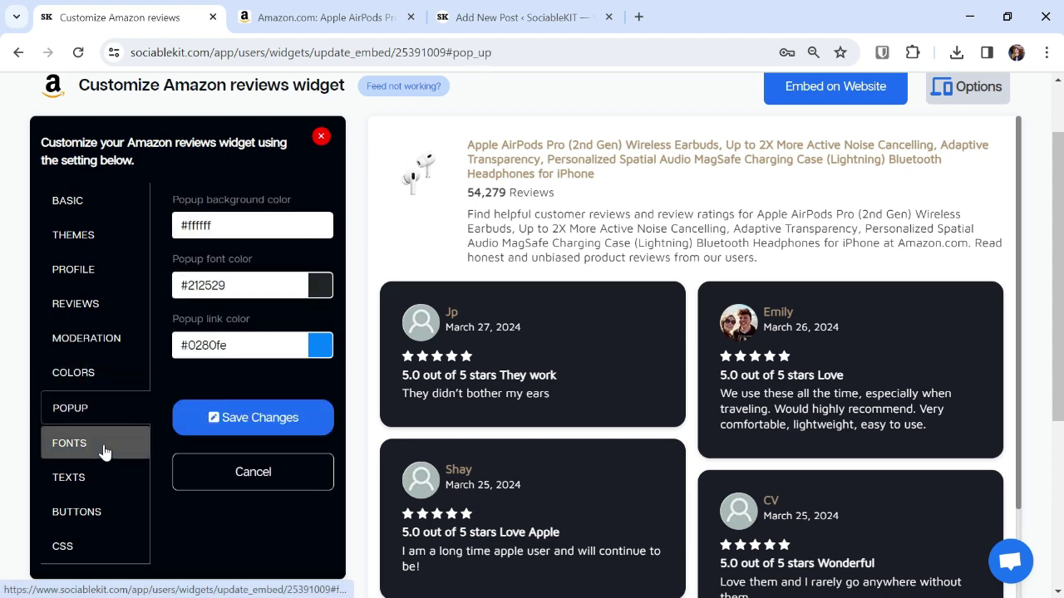
click(107, 442)
click(102, 488)
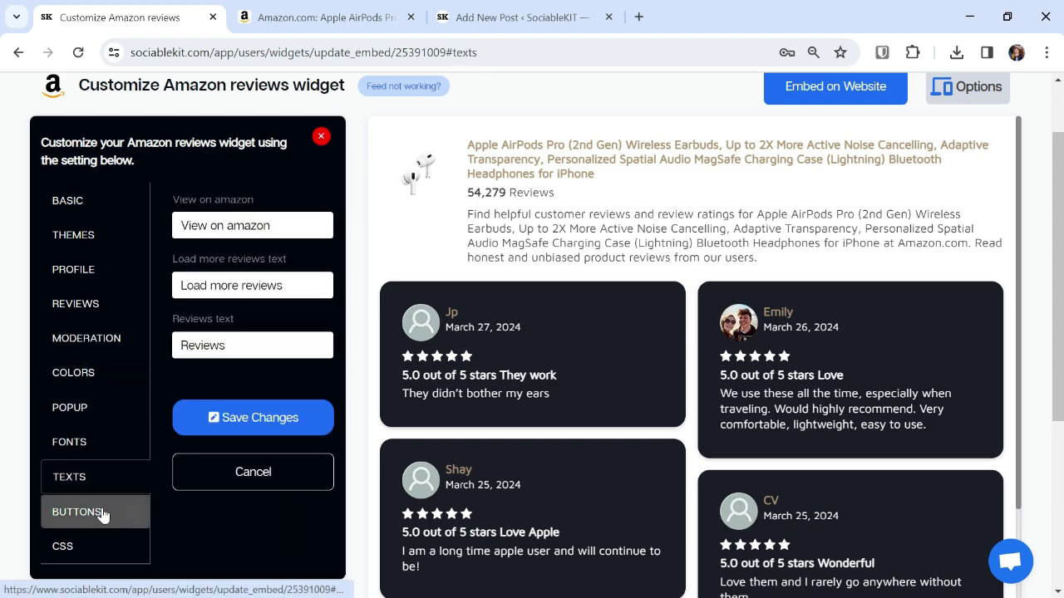
click(98, 512)
scroll(95, 507, down, 1)
click(98, 468)
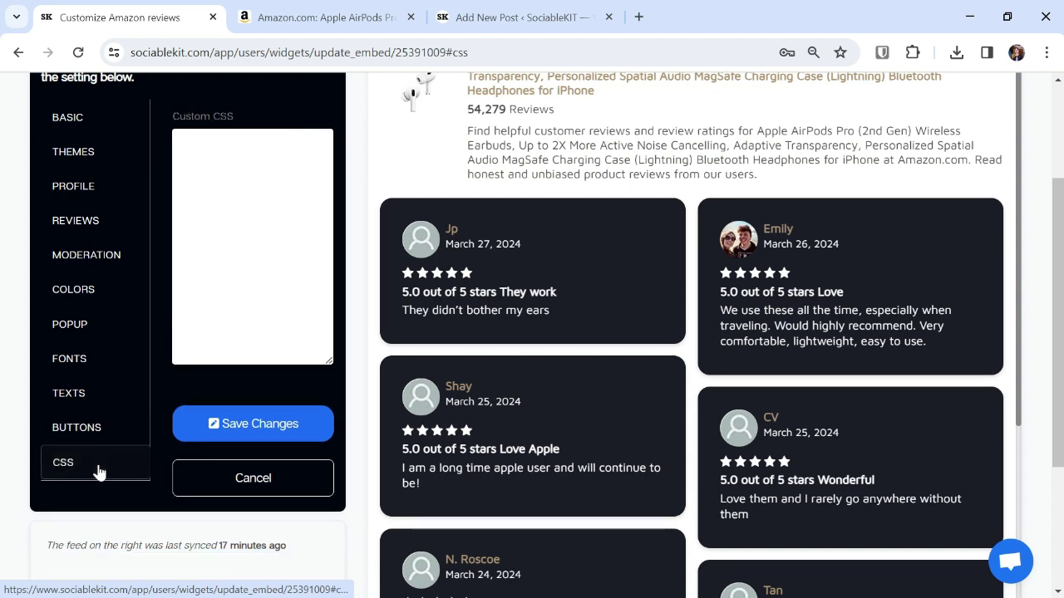
scroll(98, 472, up, 2)
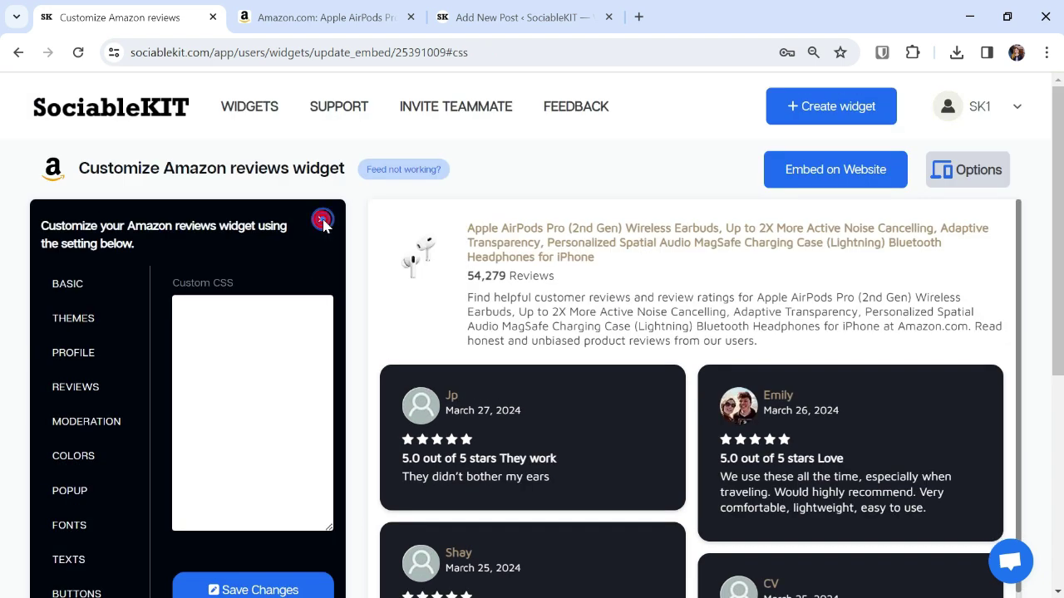
Hide the customize panel for a three-column preview, then briefly open the support chat.
click(321, 220)
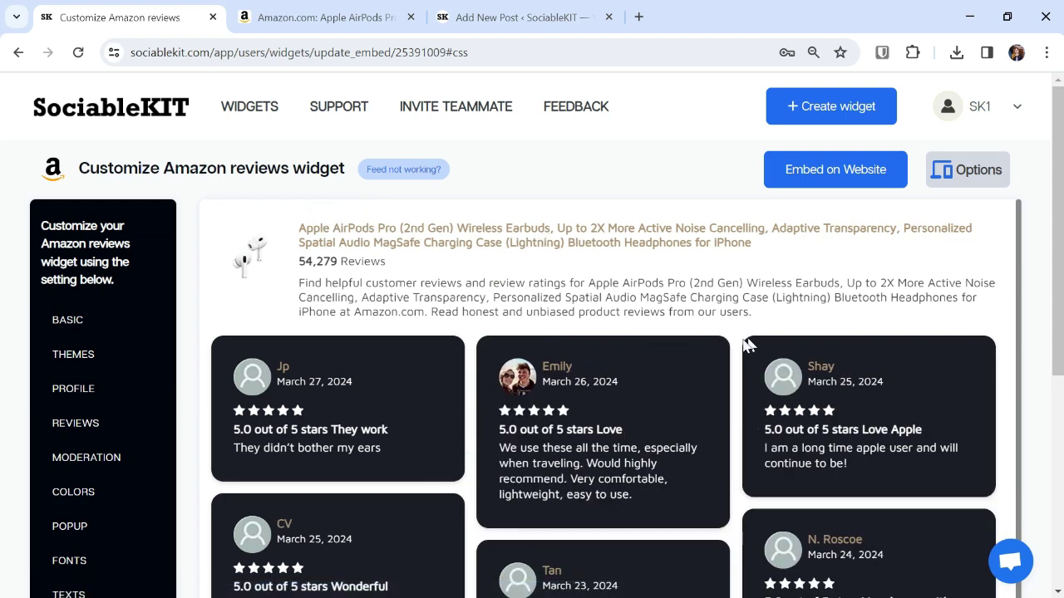
scroll(108, 333, down, 2)
scroll(108, 340, up, 2)
click(1011, 566)
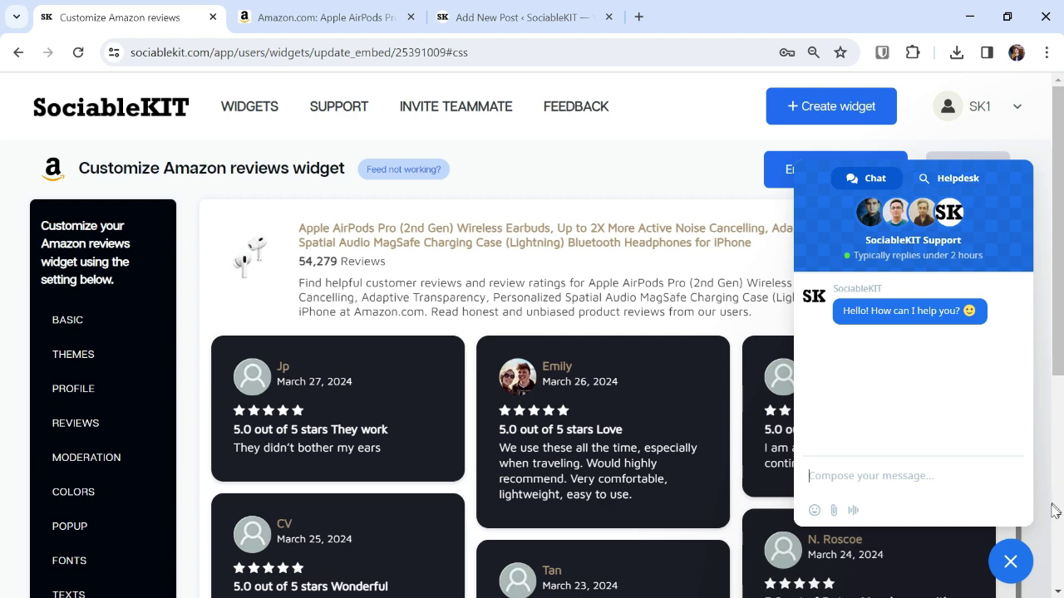
click(1010, 564)
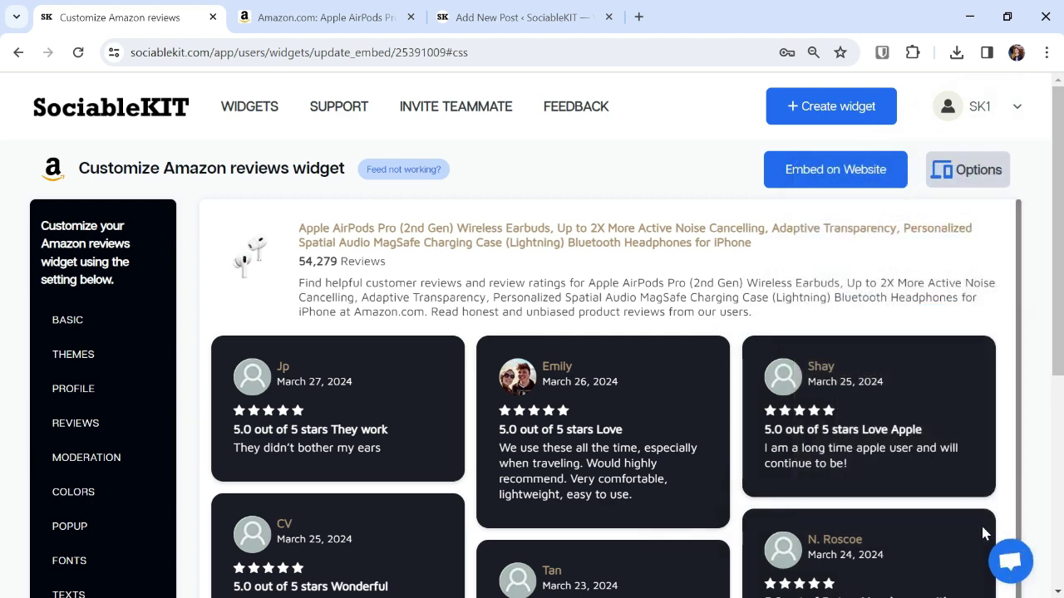
Copy the widget's WordPress embed code and switch to the Add New Post editor.
click(823, 177)
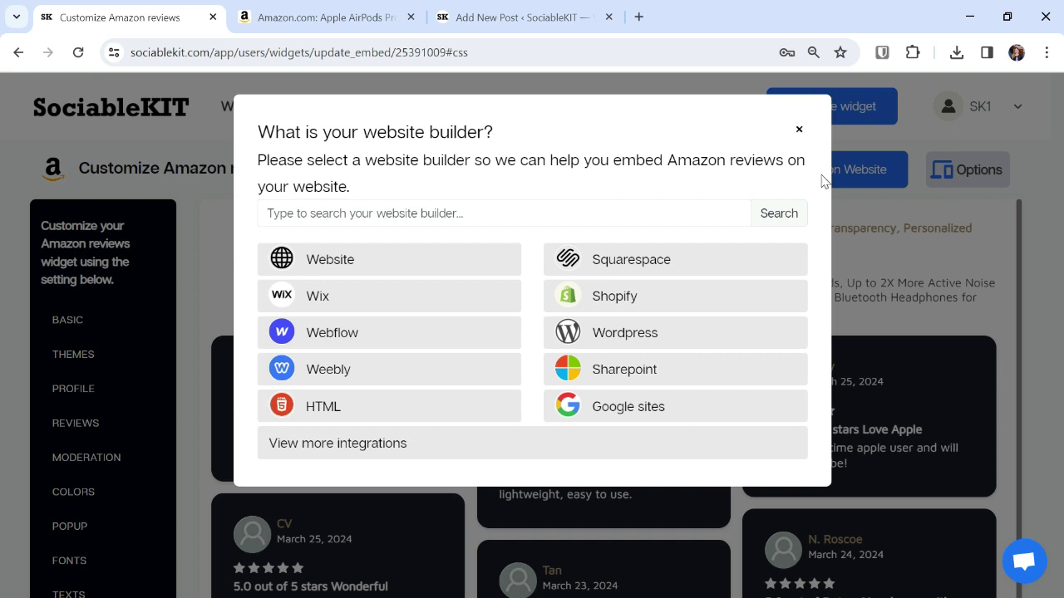
click(638, 335)
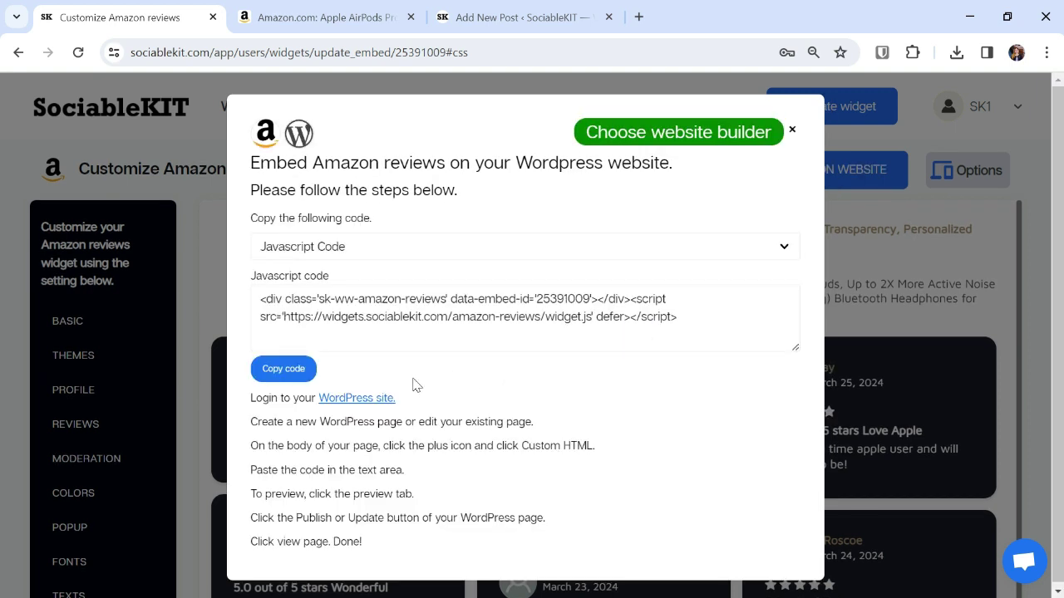
click(283, 372)
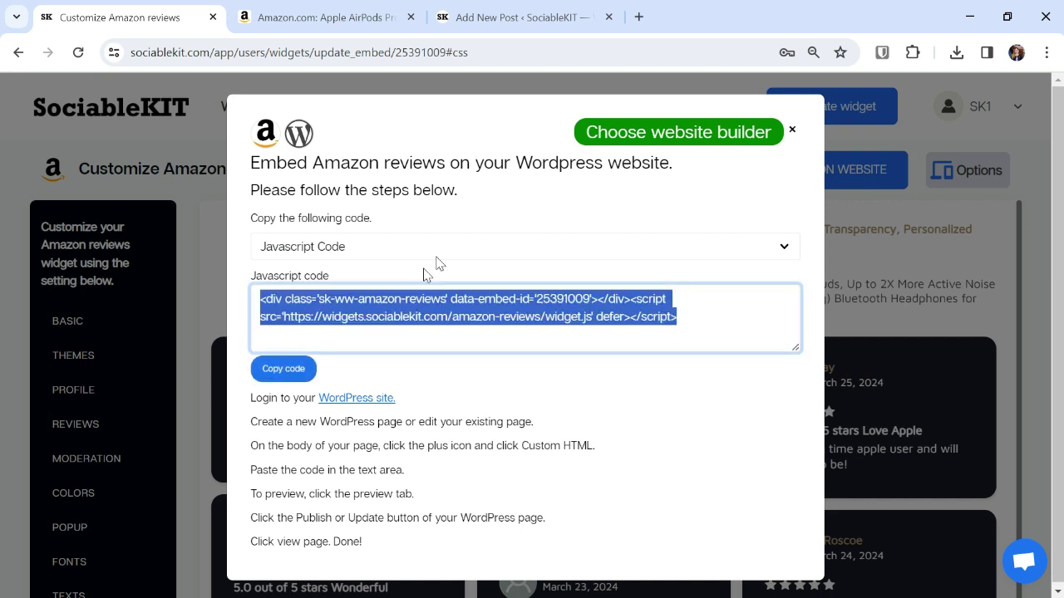
click(533, 13)
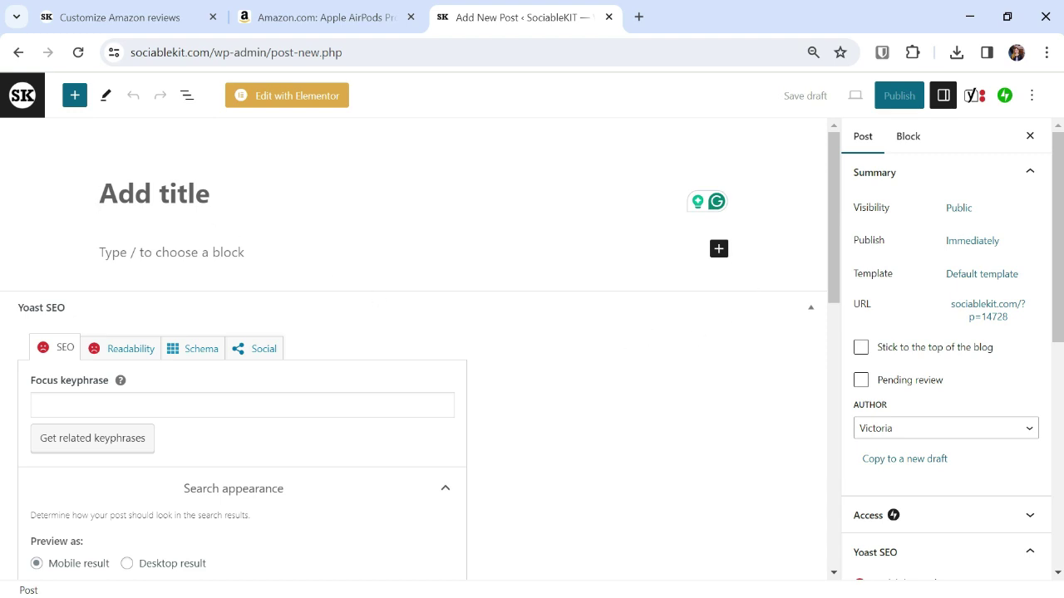
Type 'Amazon reviews feed' as the post title.
text(A)
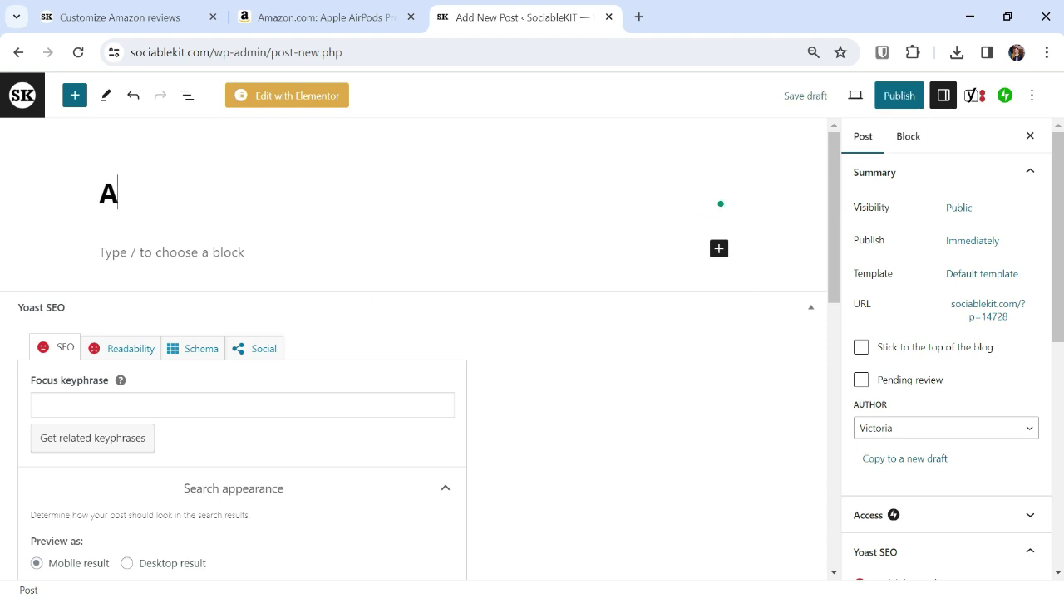
text(mazon )
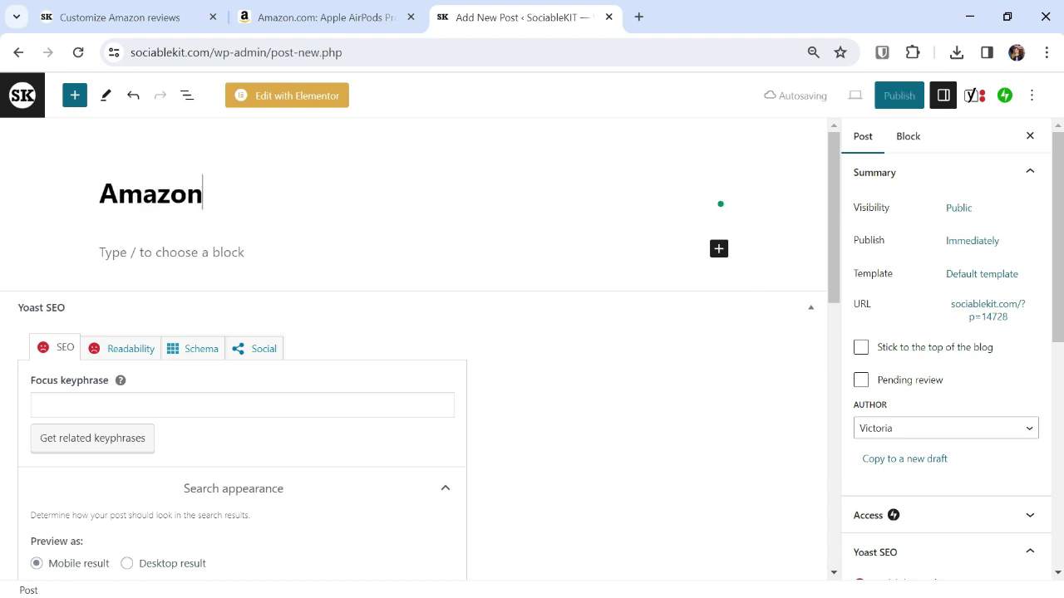
text(review)
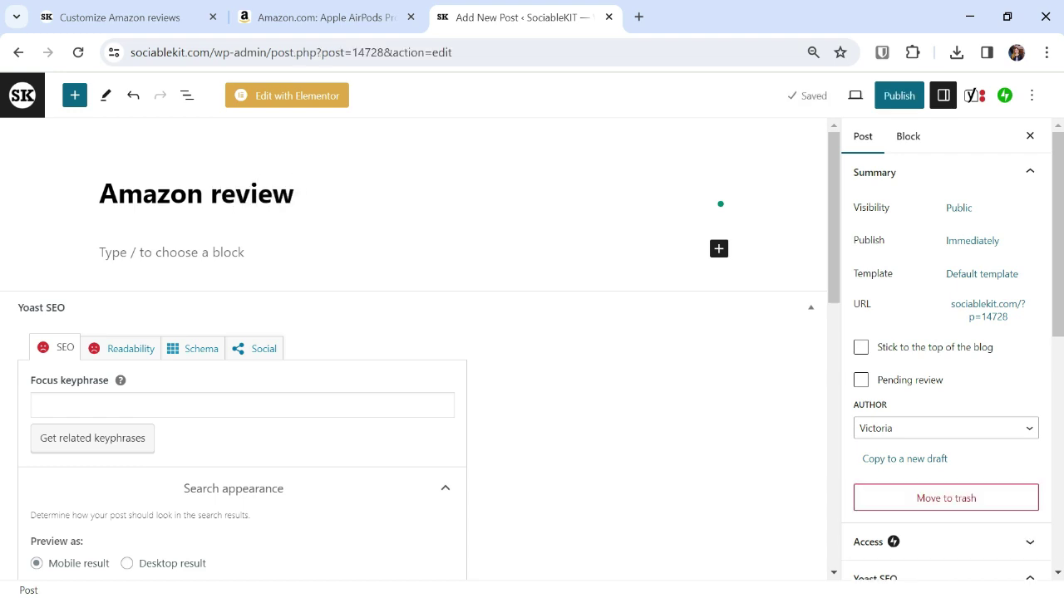
text(s feed)
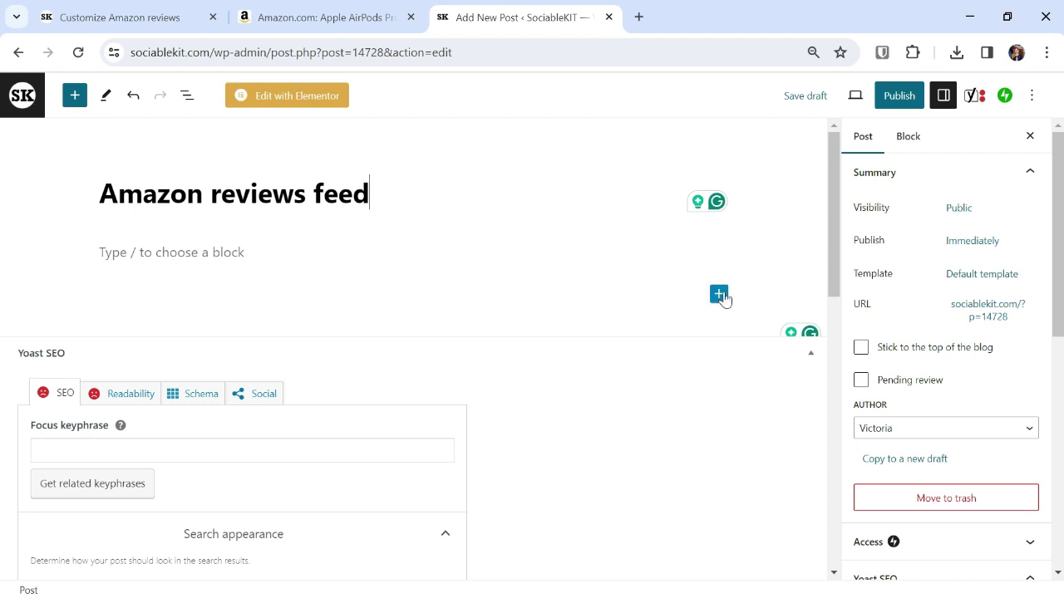
Insert a Custom HTML block and paste the SociableKIT embed code into it.
click(719, 295)
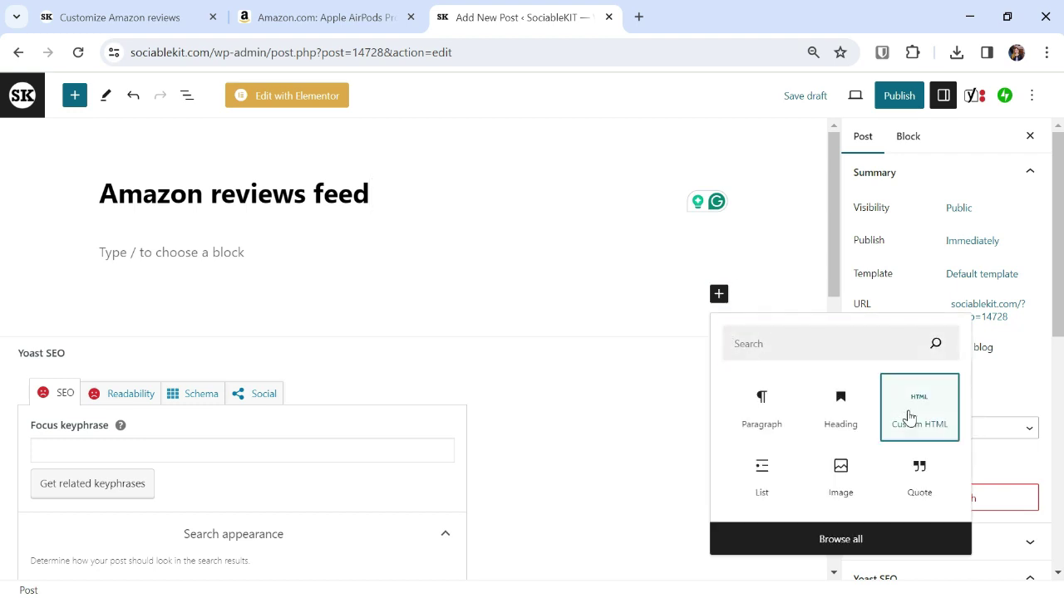
click(910, 418)
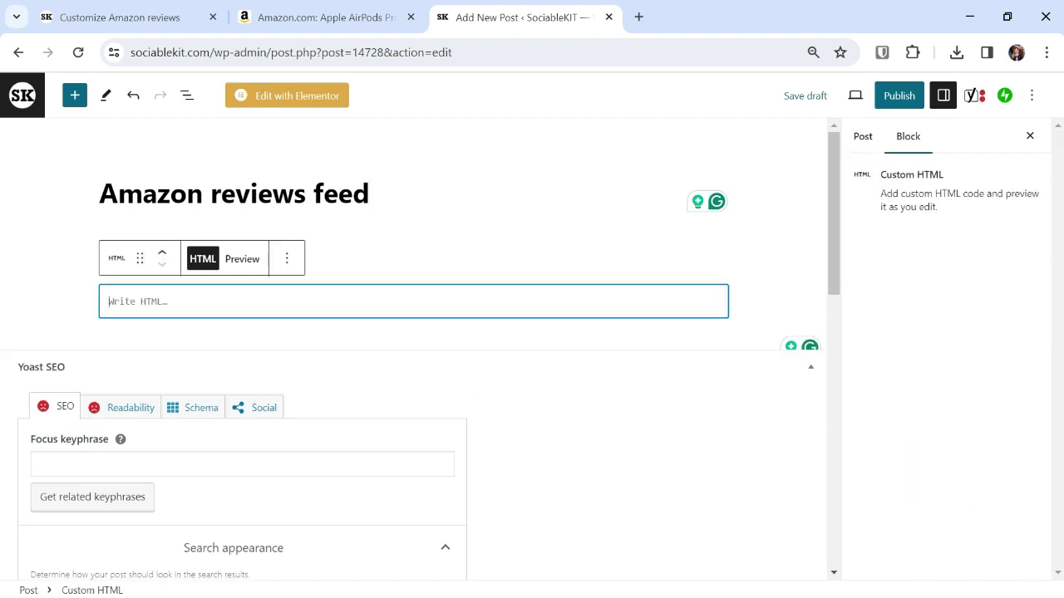
right_click(128, 309)
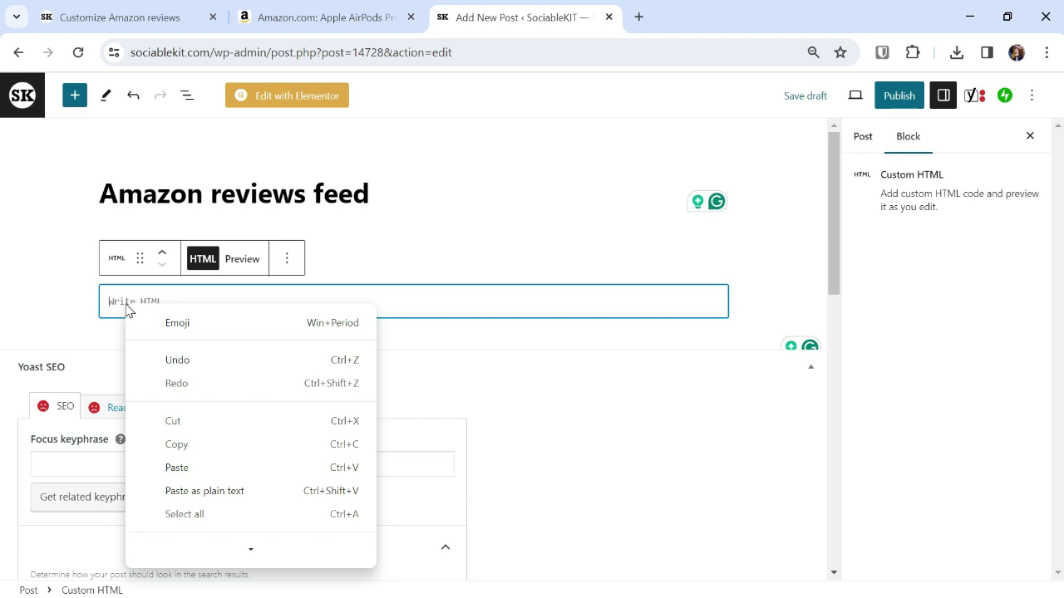
click(177, 467)
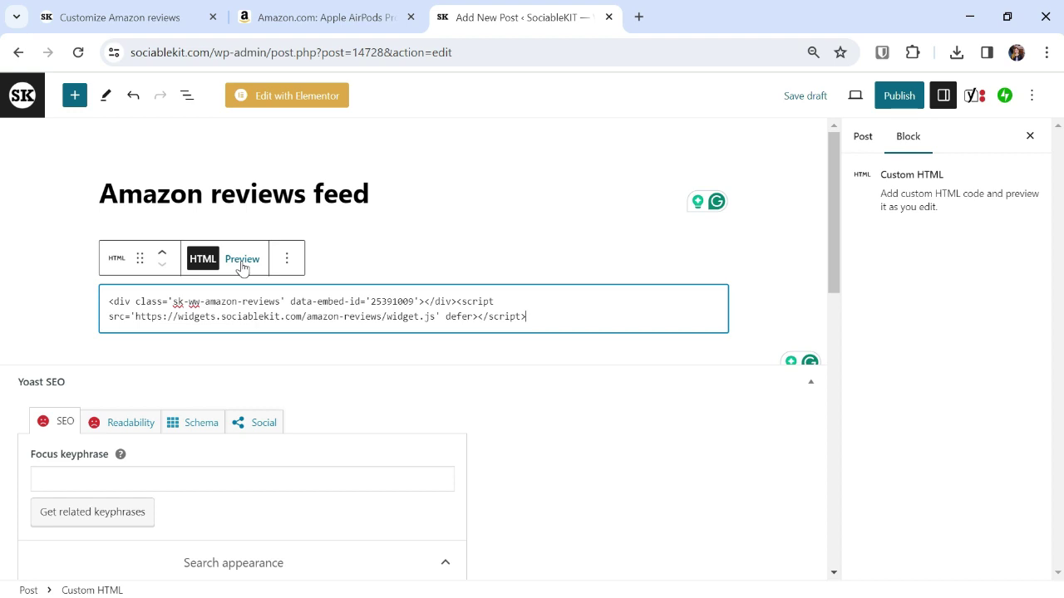
Preview the HTML block and scroll through the rendered AirPods Pro reviews widget.
click(241, 265)
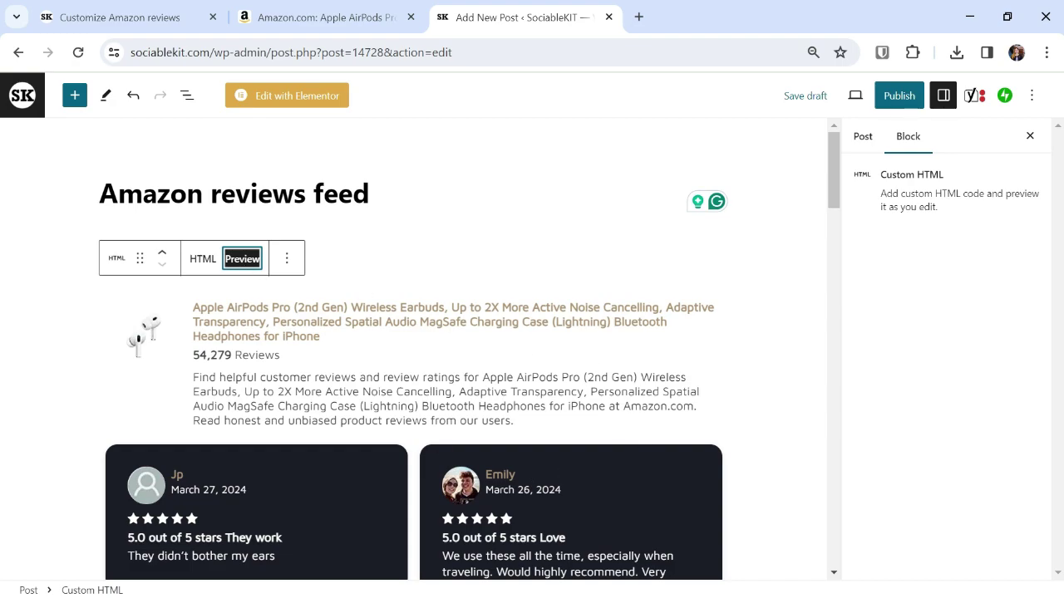
scroll(374, 349, down, 2)
scroll(487, 408, down, 6)
scroll(513, 396, down, 2)
scroll(514, 395, down, 4)
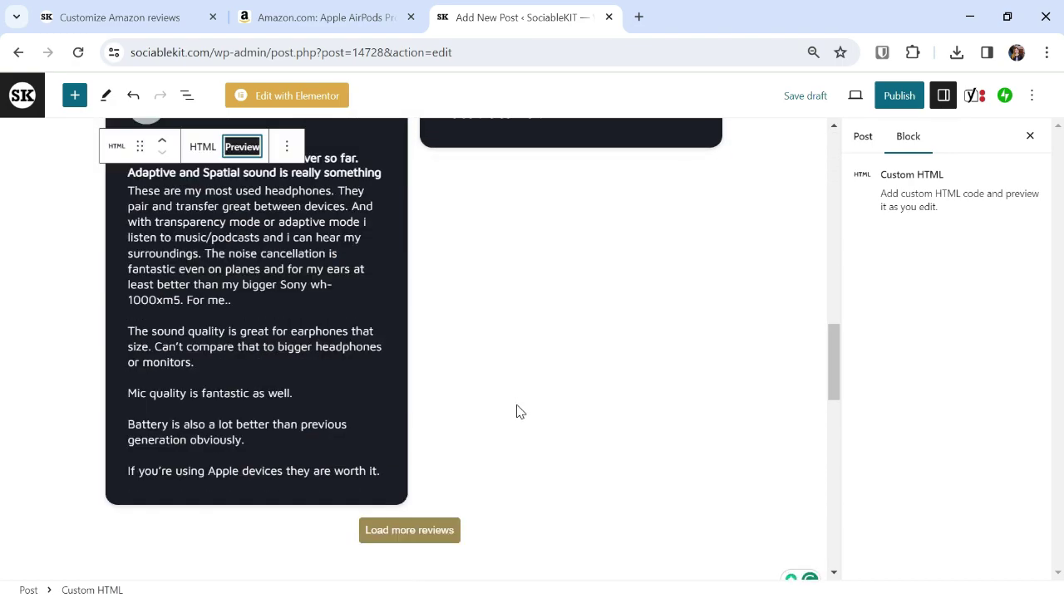
scroll(518, 411, down, 2)
scroll(495, 425, up, 1)
scroll(500, 425, up, 4)
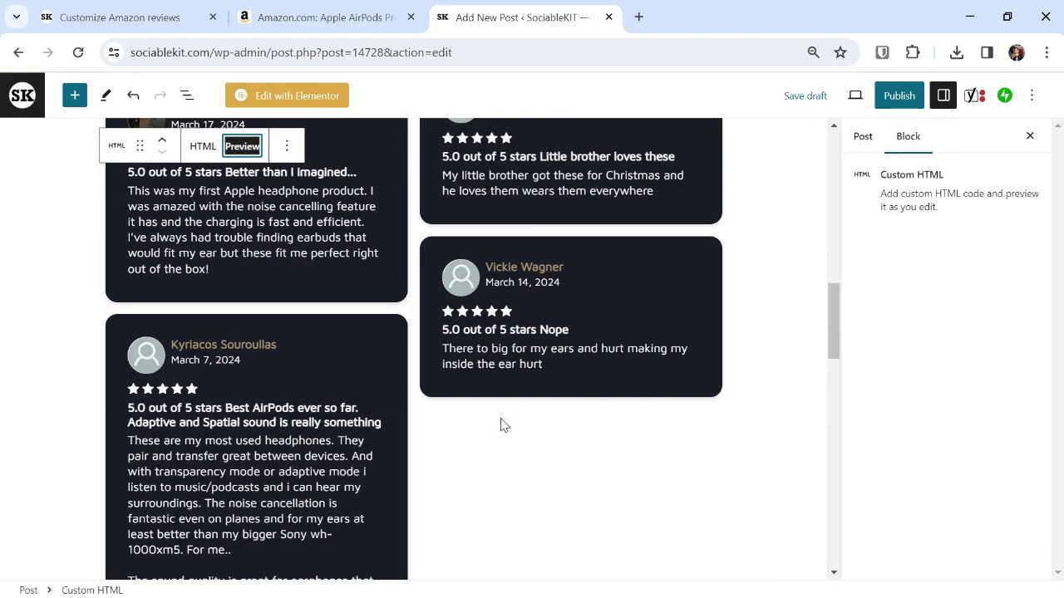
scroll(501, 425, up, 2)
scroll(516, 390, up, 5)
scroll(528, 359, up, 3)
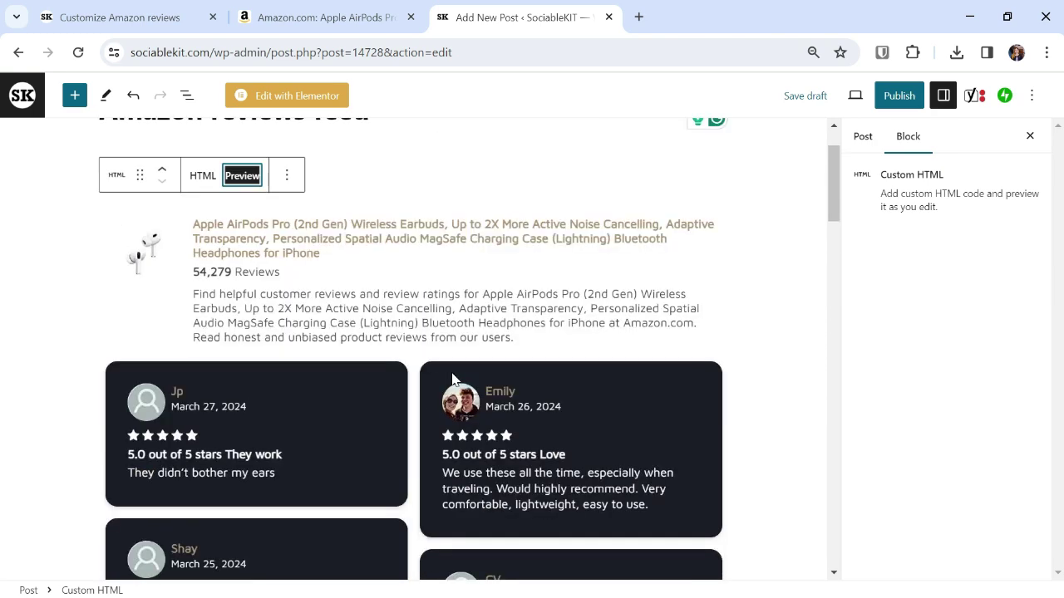
scroll(529, 360, up, 2)
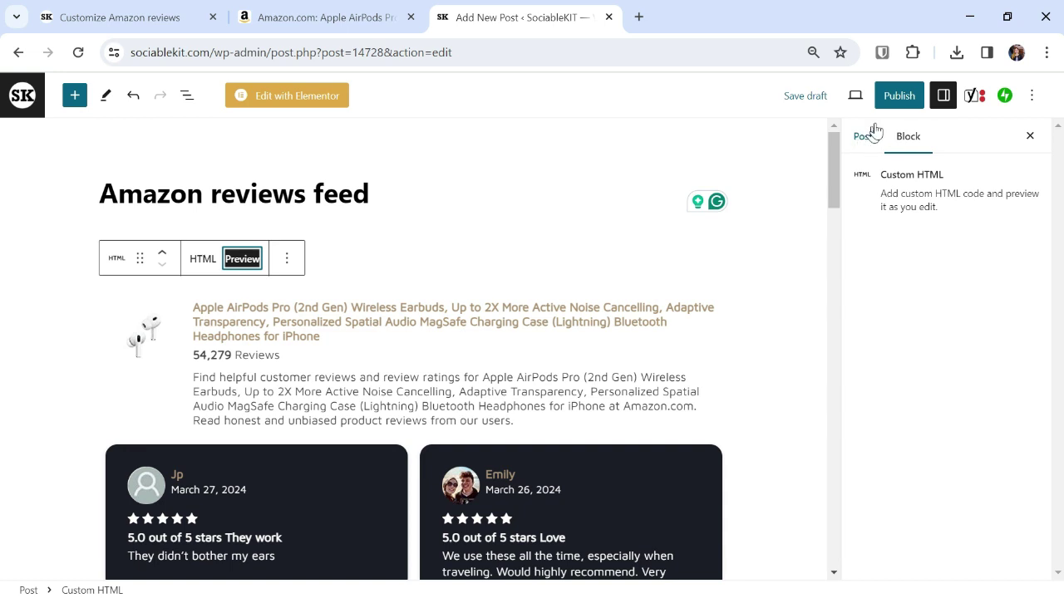
Publish the 'Amazon reviews feed' post and view it live.
click(900, 97)
click(901, 99)
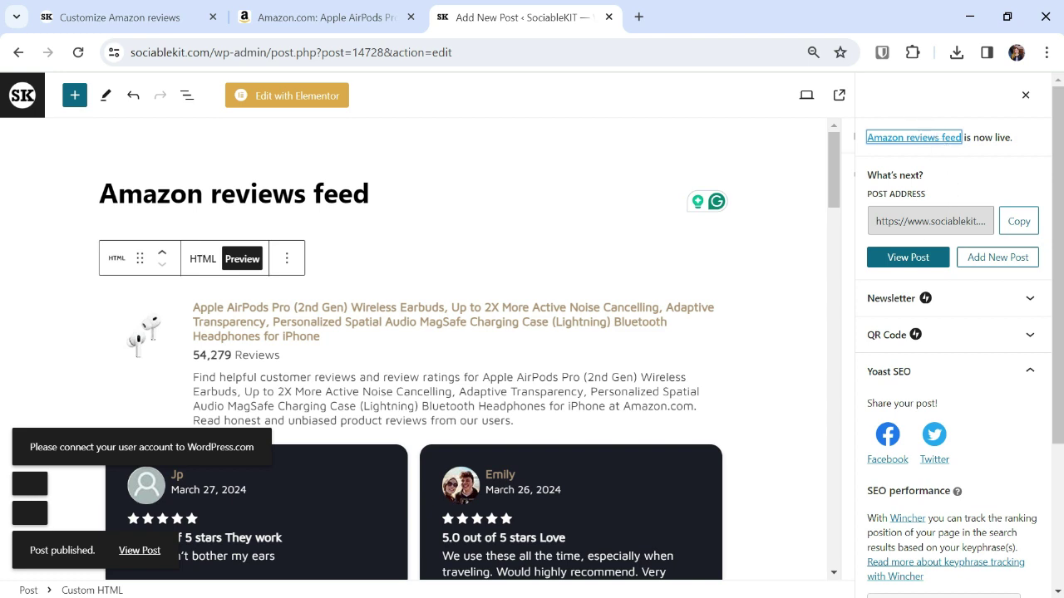
click(910, 260)
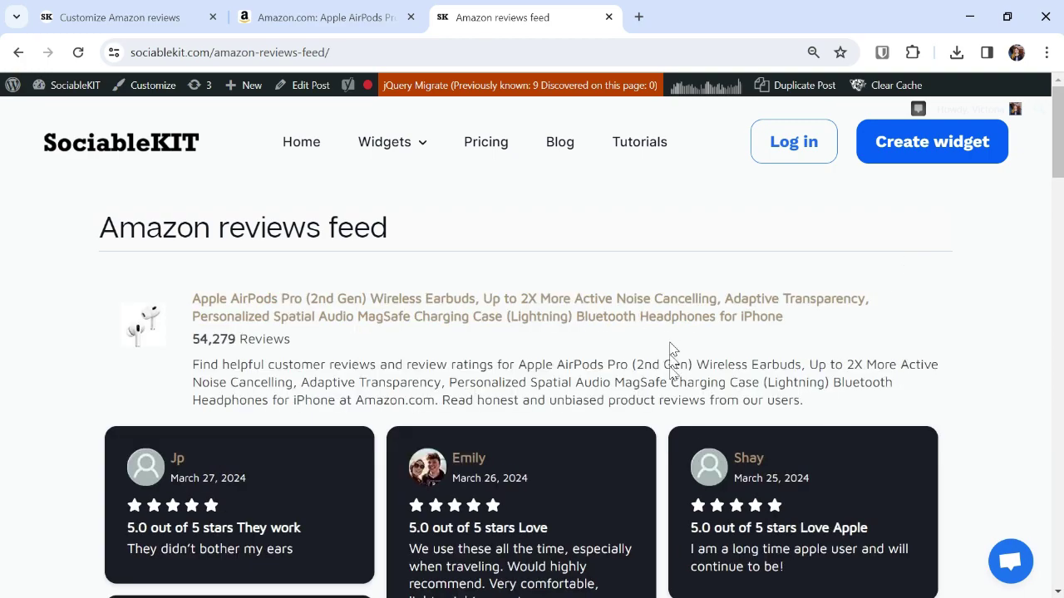
Scroll to the bottom of the AirPods Pro review feed and load more reviews.
scroll(499, 374, down, 4)
scroll(508, 410, down, 3)
scroll(509, 409, down, 3)
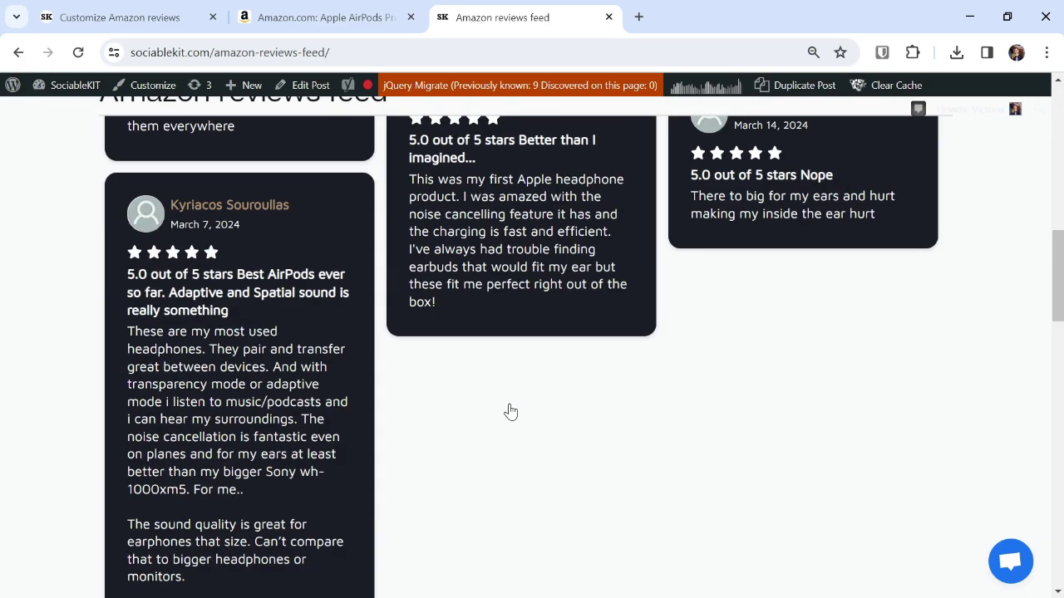
scroll(509, 409, down, 3)
scroll(509, 410, up, 3)
scroll(512, 410, down, 3)
scroll(513, 411, down, 2)
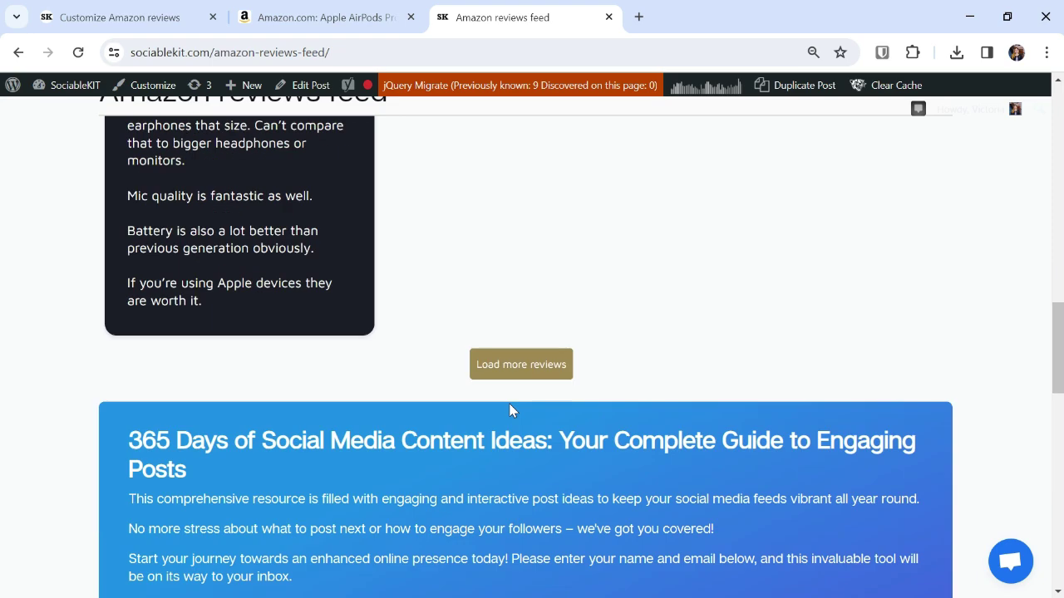
click(550, 365)
scroll(551, 369, down, 2)
scroll(551, 369, down, 1)
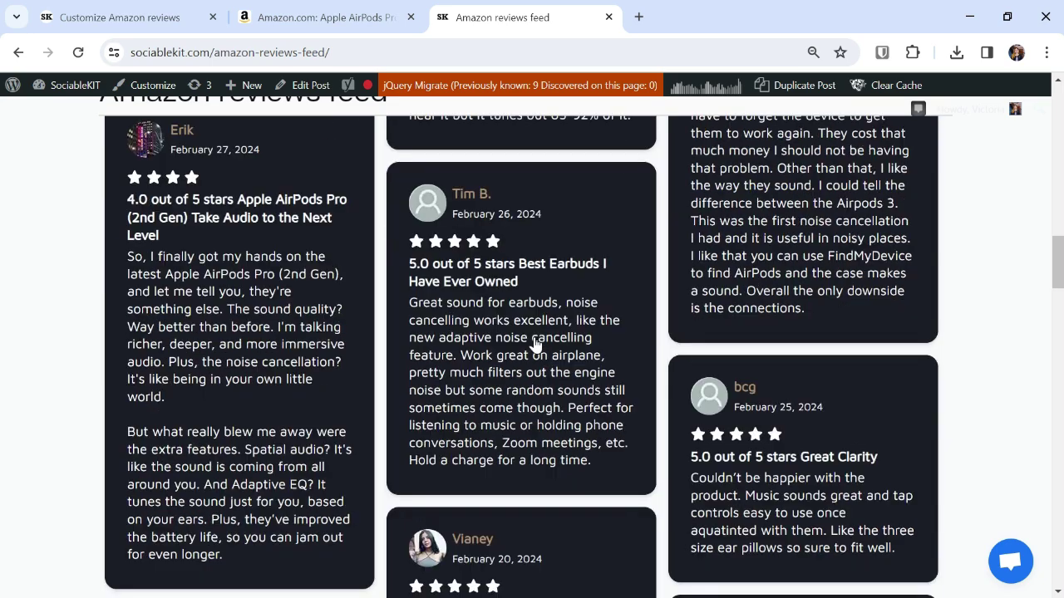
click(534, 331)
click(773, 336)
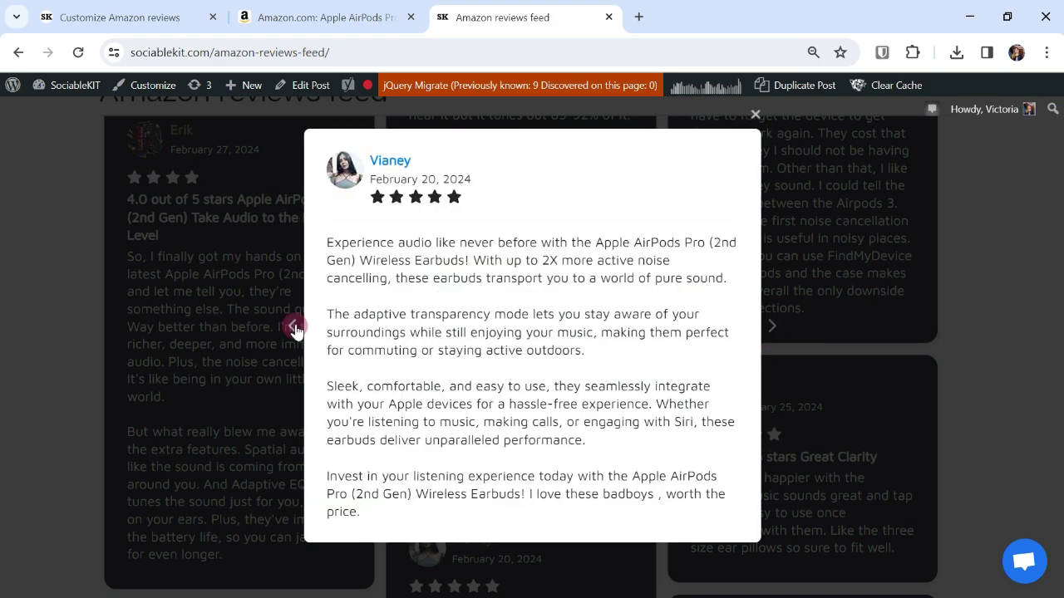
click(292, 325)
click(294, 327)
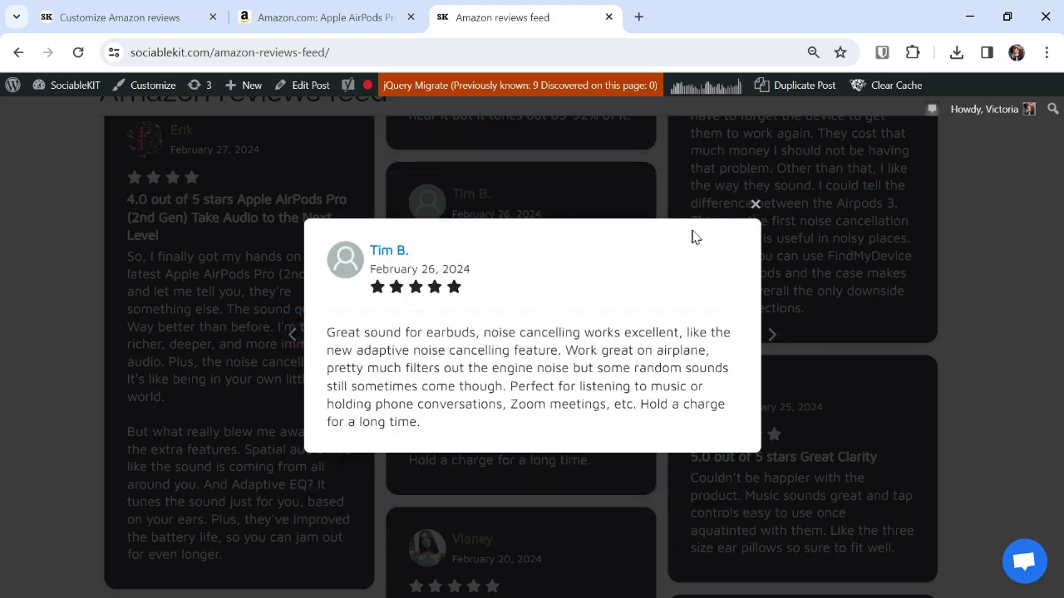
click(754, 204)
scroll(798, 270, up, 5)
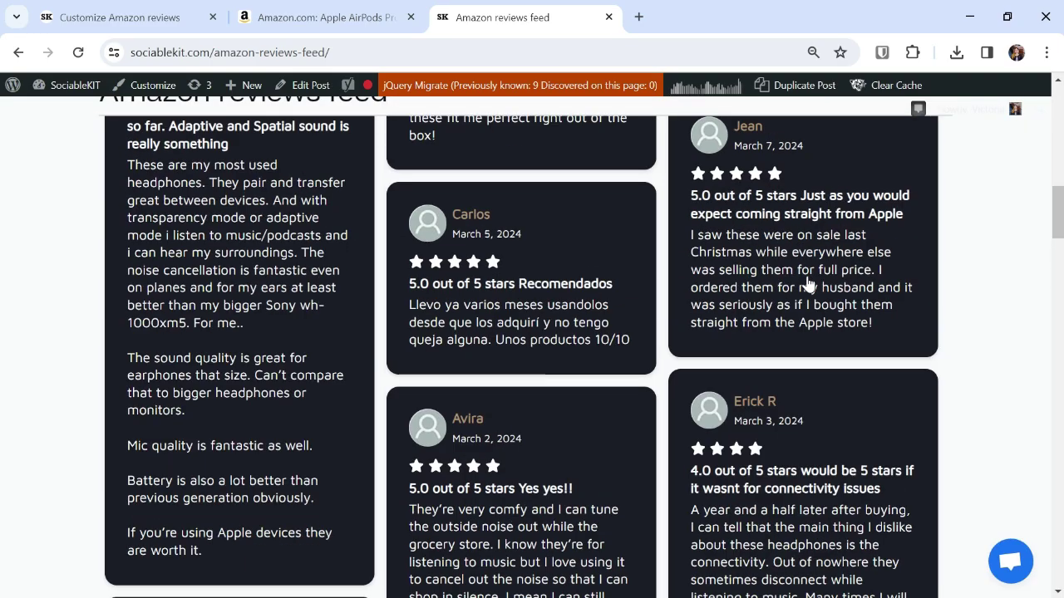
scroll(804, 278, up, 5)
scroll(807, 280, up, 5)
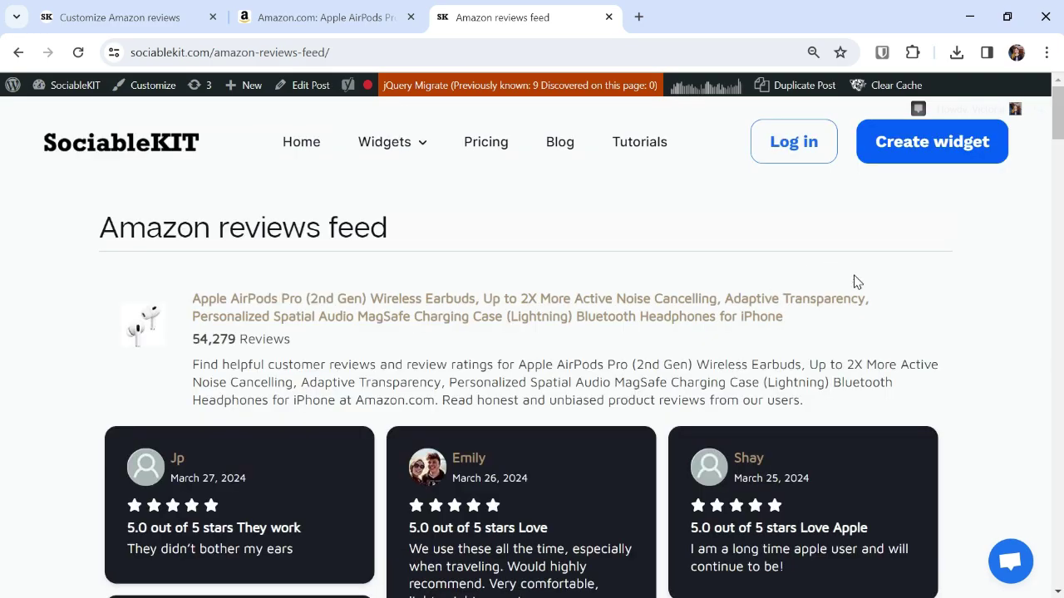